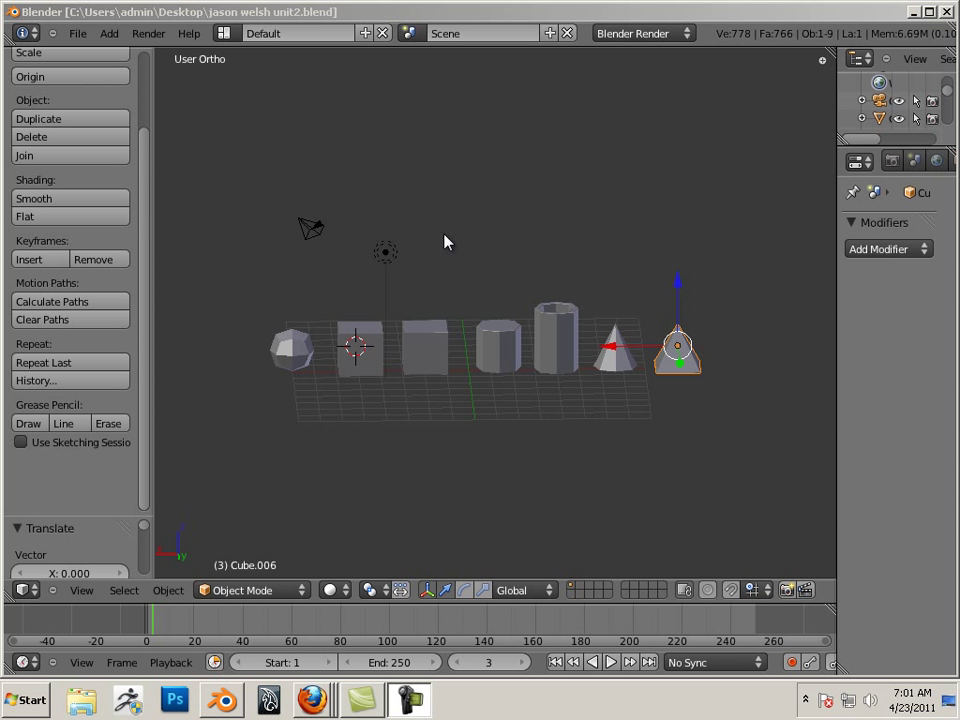
Examine the low-poly sphere and the two cubes at the start of the row, selecting each one in turn.
{"action": "middle_click_drag", "start_coordinate": [443, 244], "coordinate": [548, 305]}
{"action": "scroll", "coordinate": [541, 371], "scroll_direction": "up", "scroll_amount": 2}
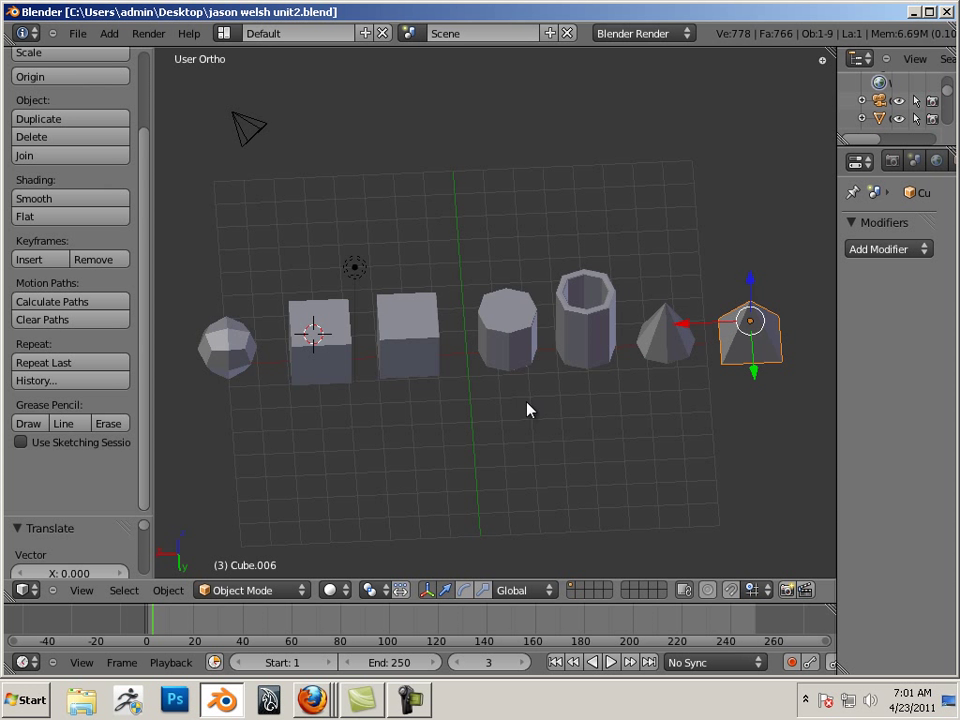
{"action": "middle_click_drag", "start_coordinate": [529, 409], "coordinate": [518, 347]}
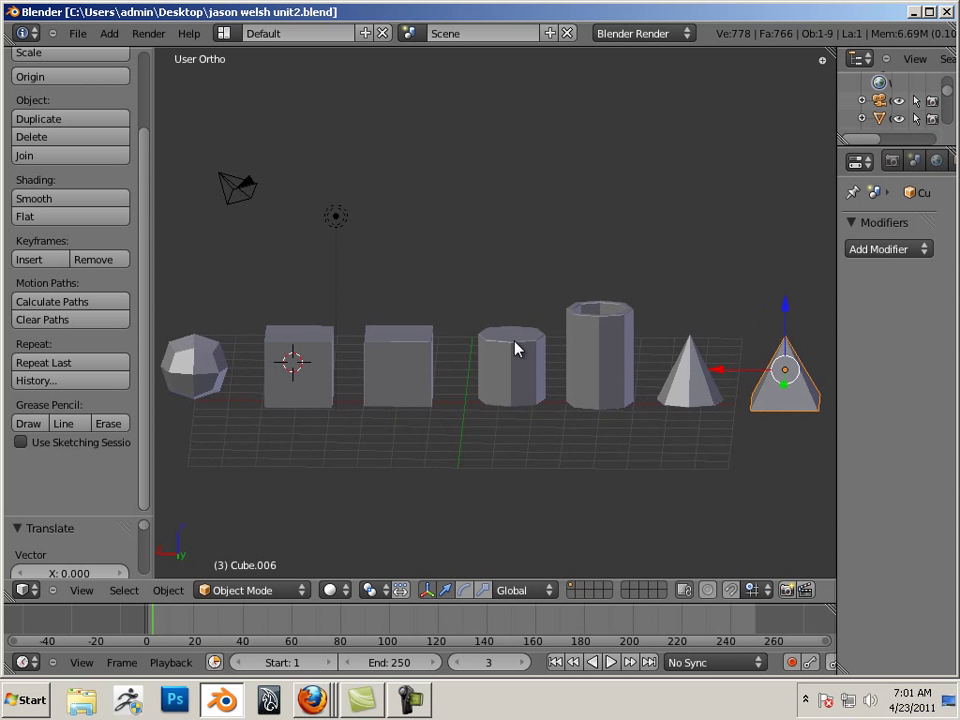
{"action": "middle_click_drag", "start_coordinate": [445, 355], "coordinate": [602, 328], "text": "shift"}
{"action": "scroll", "coordinate": [474, 336], "scroll_direction": "up", "scroll_amount": 2}
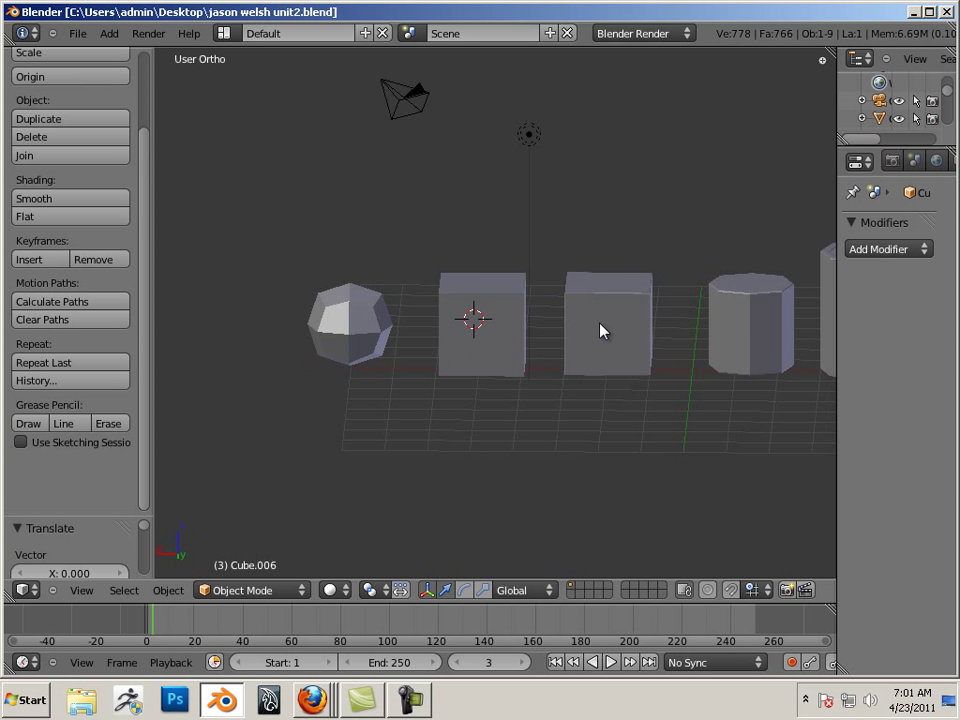
{"action": "scroll", "coordinate": [513, 340], "scroll_direction": "up", "scroll_amount": 4}
{"action": "middle_click_drag", "start_coordinate": [511, 339], "coordinate": [724, 339], "text": "shift"}
{"action": "right_click", "coordinate": [482, 352]}
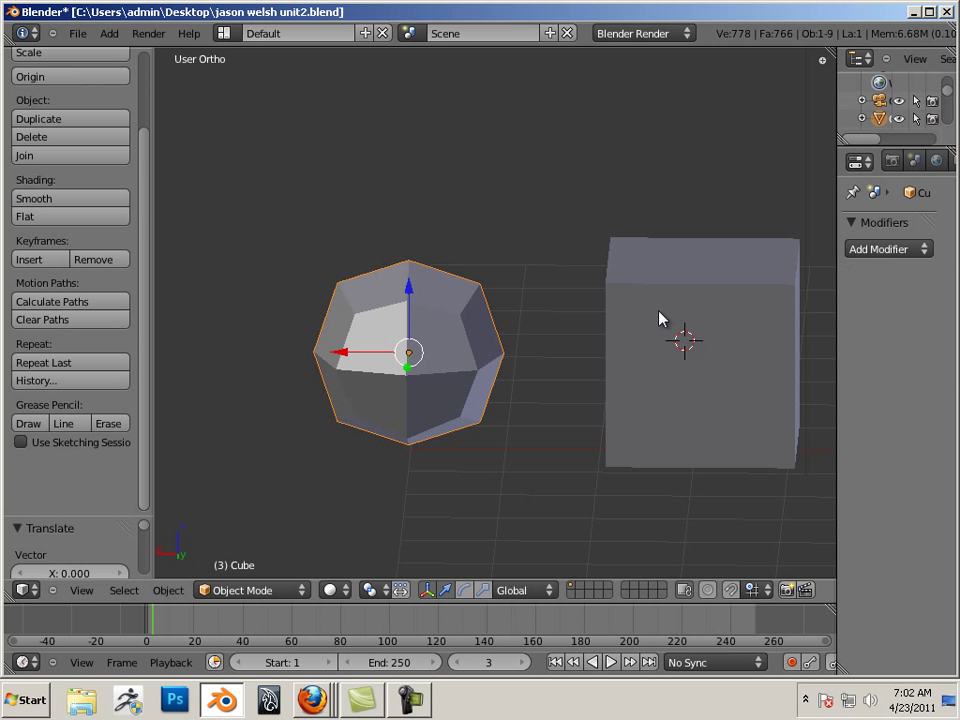
{"action": "scroll", "coordinate": [621, 328], "scroll_direction": "down", "scroll_amount": 2}
{"action": "middle_click_drag", "start_coordinate": [621, 328], "coordinate": [520, 316], "text": "shift"}
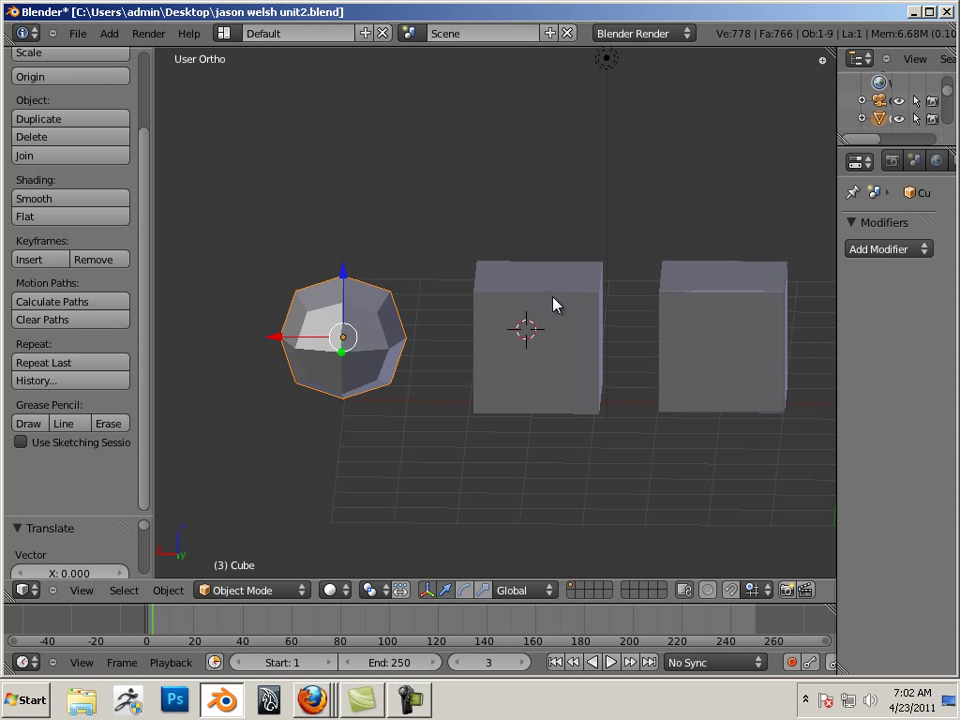
{"action": "right_click", "coordinate": [557, 302]}
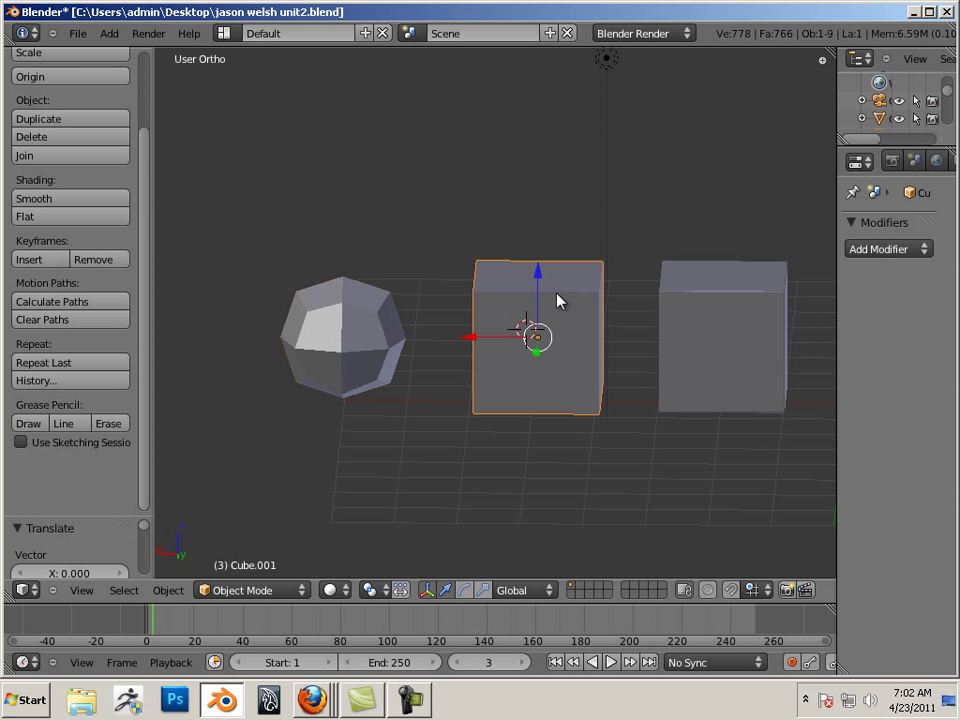
{"action": "middle_click_drag", "start_coordinate": [619, 321], "coordinate": [508, 312], "text": "shift"}
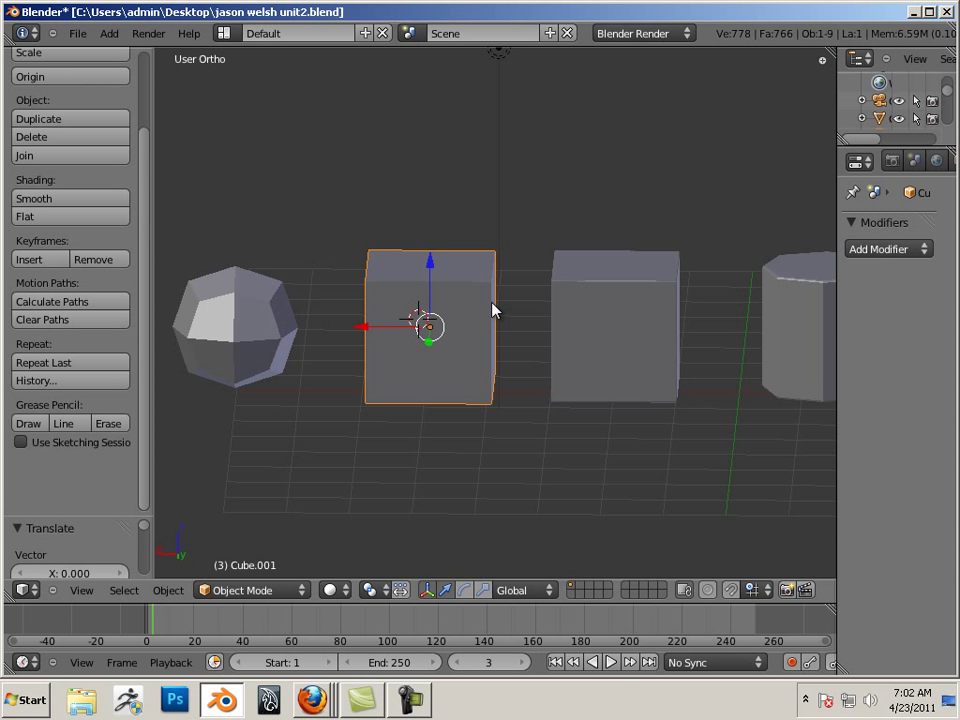
{"action": "middle_click_drag", "start_coordinate": [510, 314], "coordinate": [420, 300], "text": "shift"}
{"action": "right_click", "coordinate": [428, 305]}
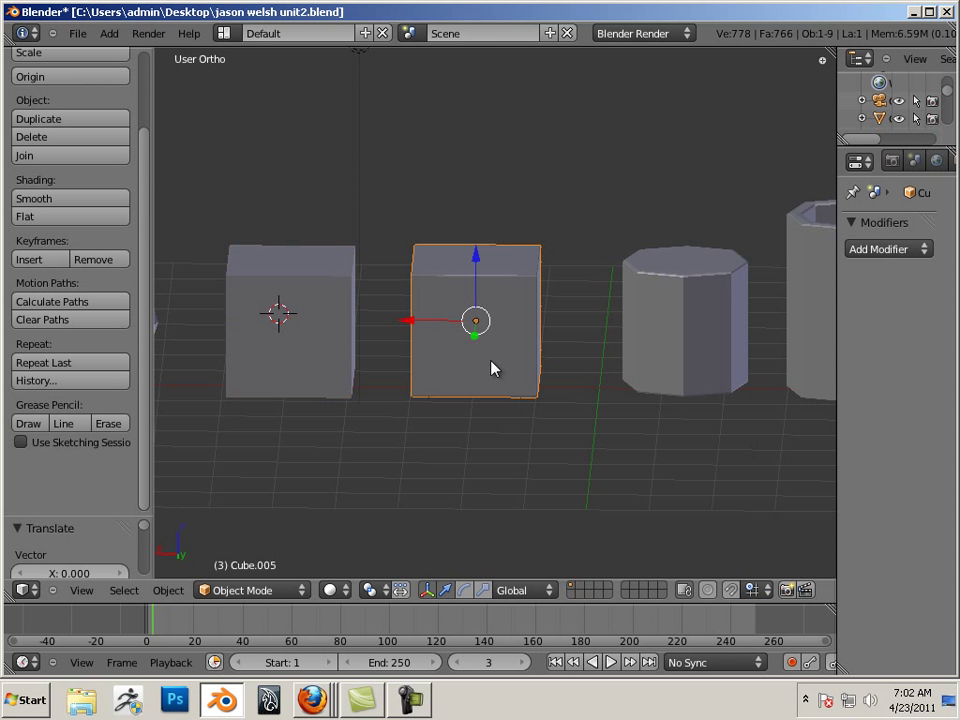
Inspect the second cube's mesh and its bevelled corner edges in Edit Mode, and return to Object Mode.
{"action": "scroll", "coordinate": [512, 370], "scroll_direction": "up", "scroll_amount": 4}
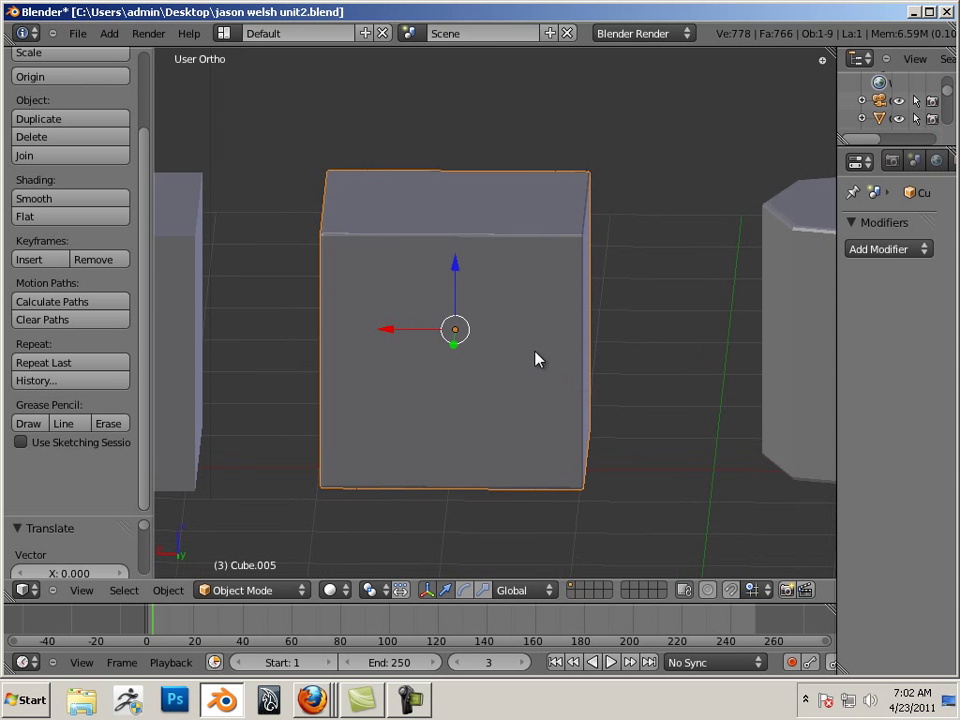
{"action": "key", "text": "Tab"}
{"action": "middle_click_drag", "start_coordinate": [499, 291], "coordinate": [568, 358]}
{"action": "scroll", "coordinate": [530, 316], "scroll_direction": "up", "scroll_amount": 2}
{"action": "scroll", "coordinate": [508, 366], "scroll_direction": "up", "scroll_amount": 4}
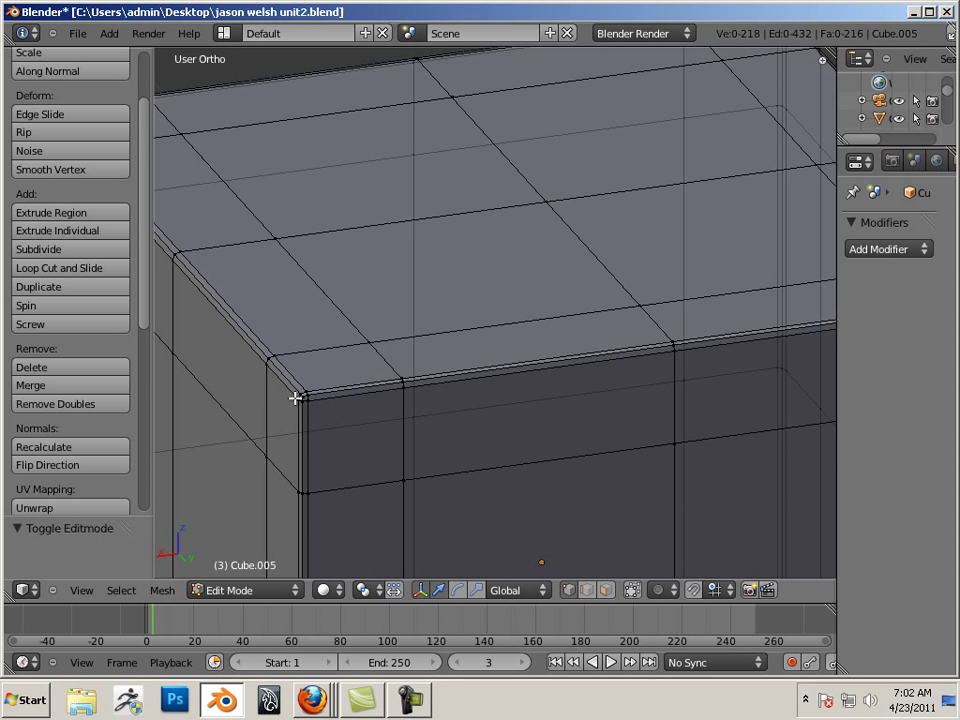
{"action": "scroll", "coordinate": [381, 371], "scroll_direction": "down", "scroll_amount": 4}
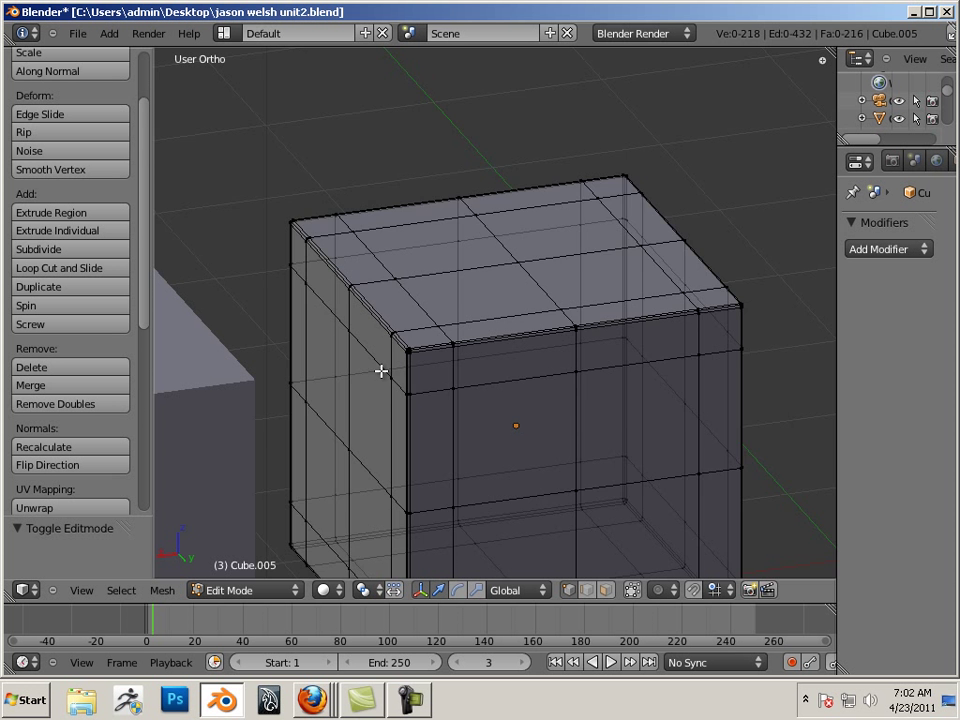
{"action": "scroll", "coordinate": [381, 371], "scroll_direction": "down", "scroll_amount": 2}
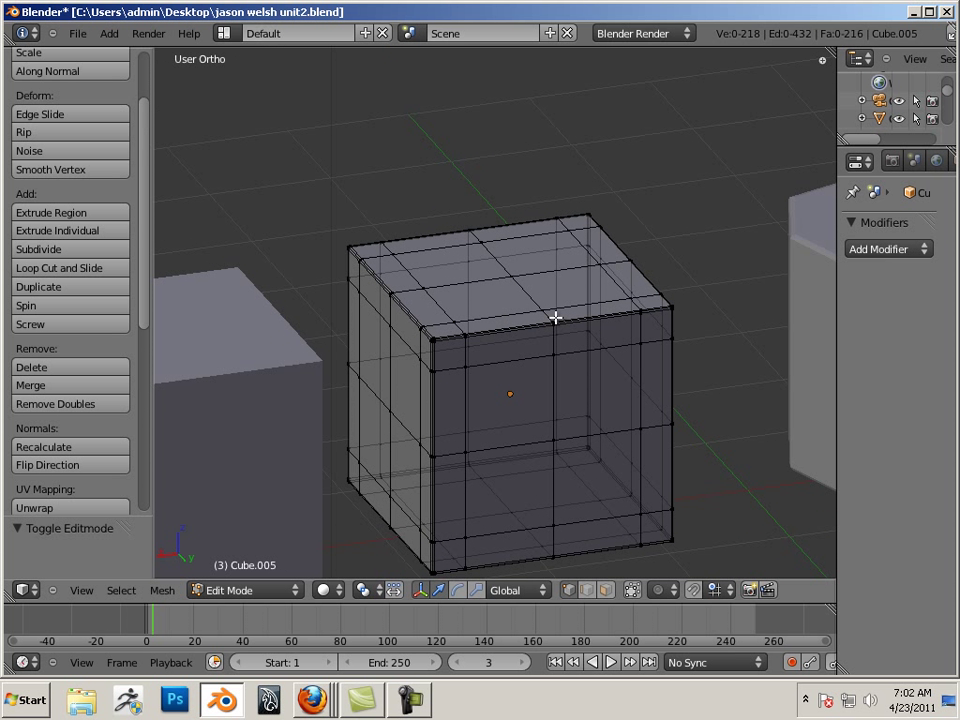
{"action": "key", "text": "Tab"}
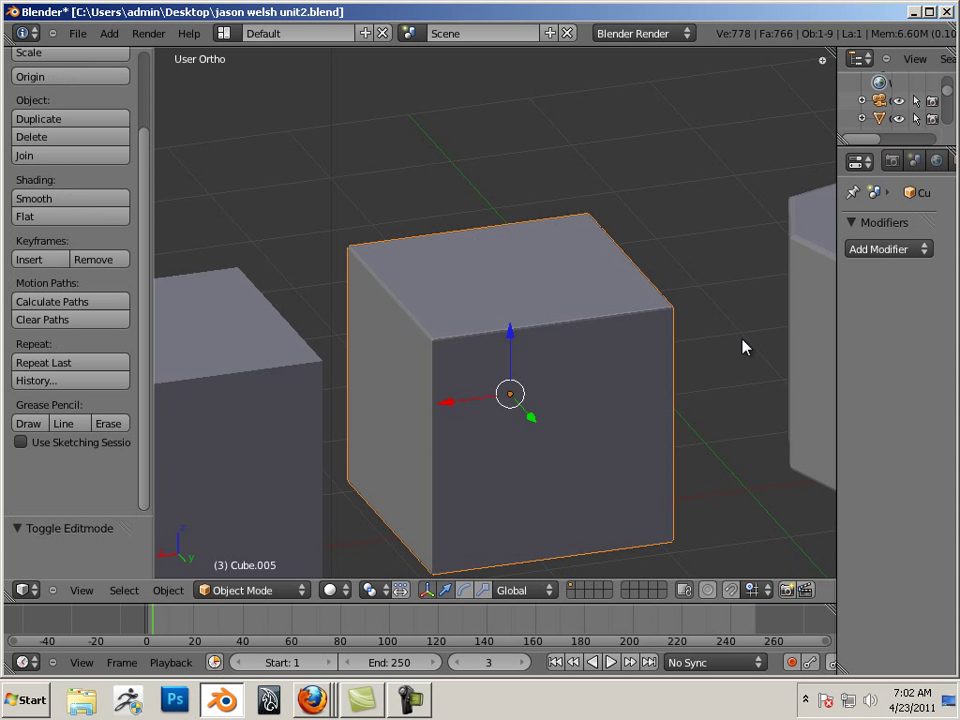
Select the solid cylinder and inspect its edge loops in Edit Mode, and return to Object Mode.
{"action": "middle_click_drag", "start_coordinate": [742, 346], "coordinate": [433, 356]}
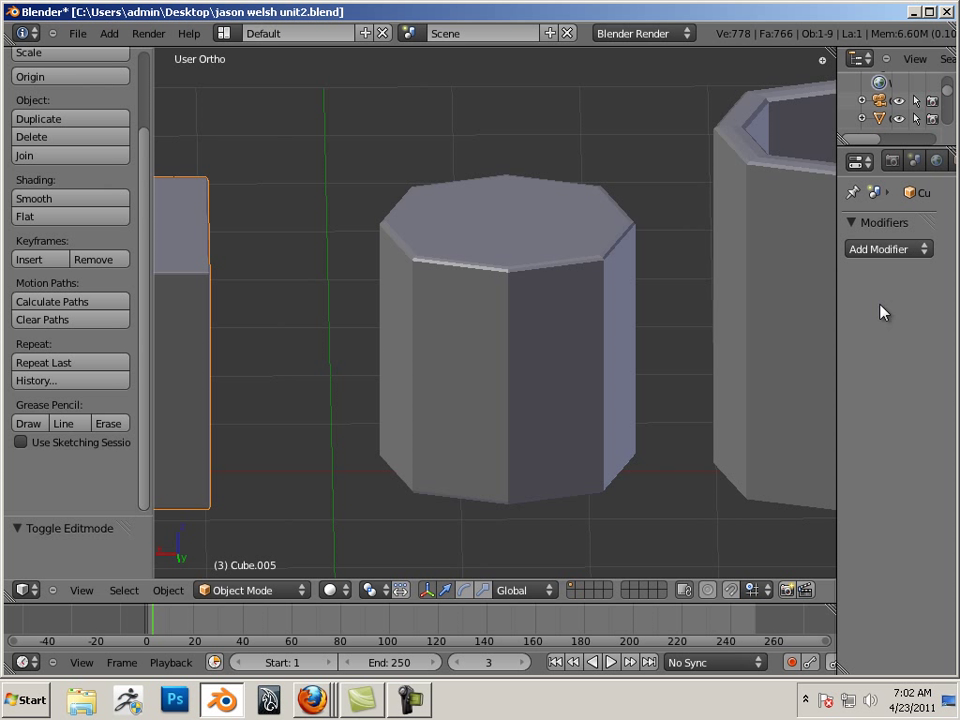
{"action": "left_click", "coordinate": [914, 251]}
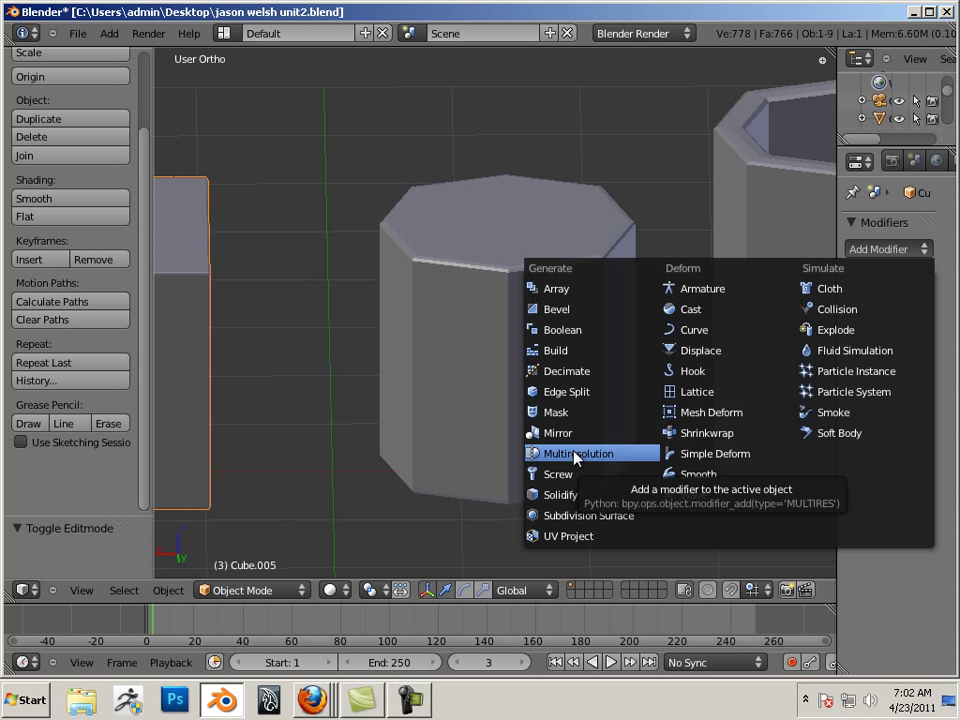
{"action": "right_click", "coordinate": [418, 306]}
{"action": "middle_click_drag", "start_coordinate": [510, 320], "coordinate": [465, 324], "text": "shift"}
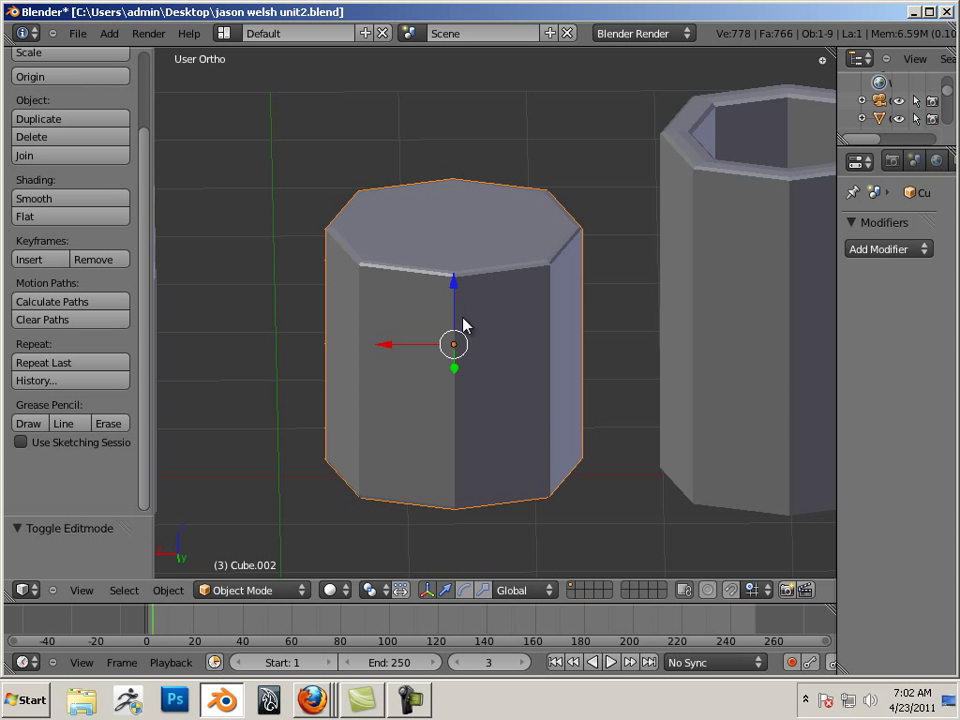
{"action": "key", "text": "Tab"}
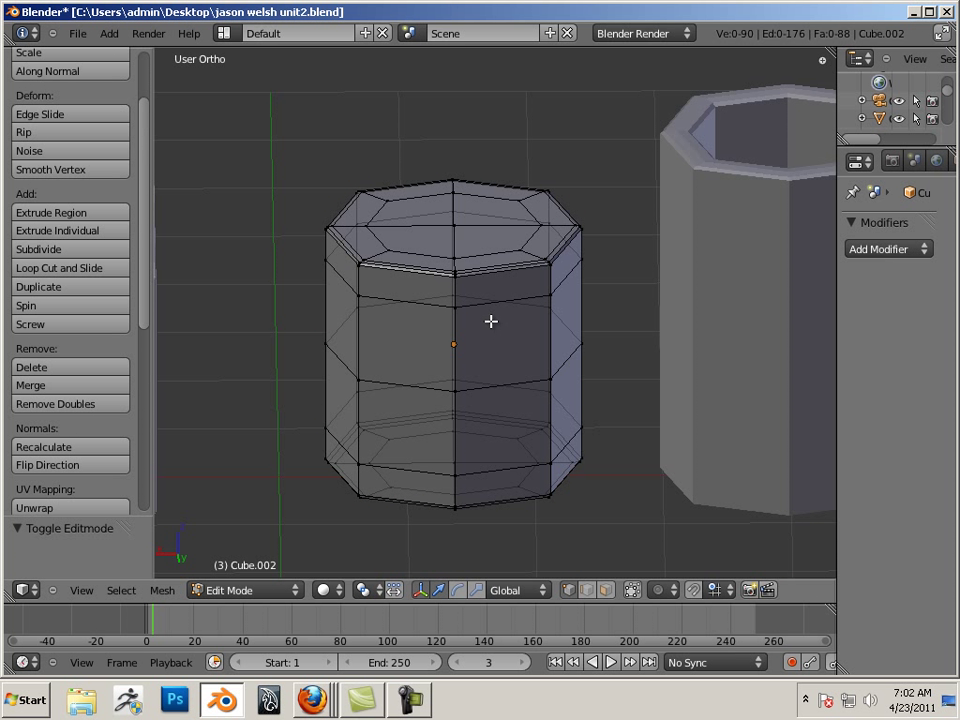
{"action": "key", "text": "Tab"}
Examine the hollow tube, the cone and the pyramid at the far end of the row, selecting the cone and the pyramid.
{"action": "scroll", "coordinate": [551, 332], "scroll_direction": "down", "scroll_amount": 5}
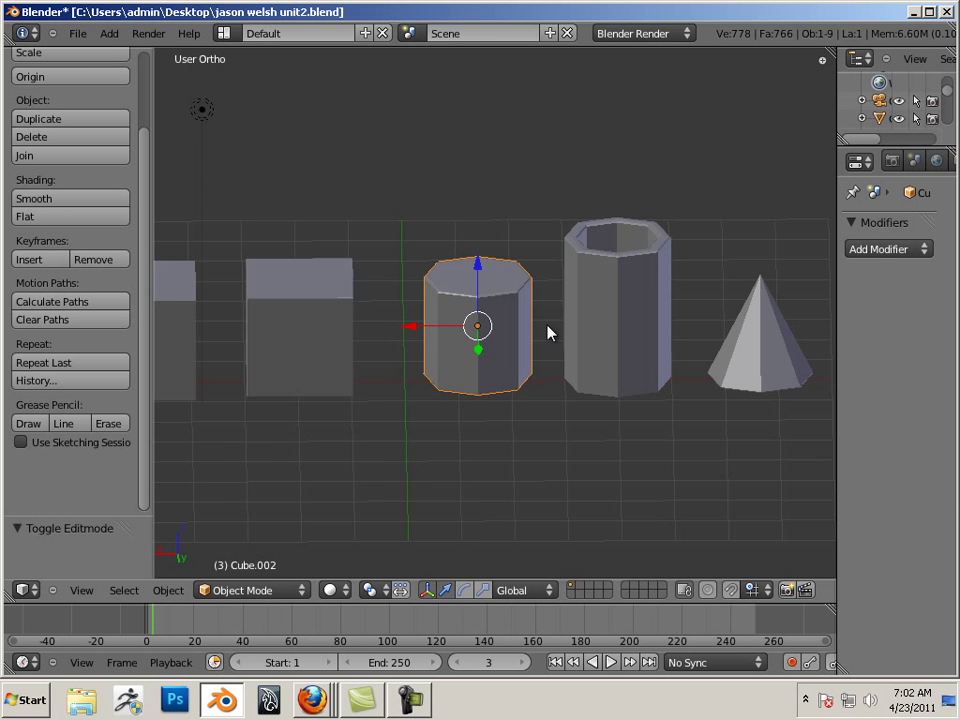
{"action": "middle_click_drag", "start_coordinate": [579, 343], "coordinate": [467, 343], "text": "shift"}
{"action": "scroll", "coordinate": [518, 402], "scroll_direction": "up", "scroll_amount": 2}
{"action": "middle_click_drag", "start_coordinate": [518, 402], "coordinate": [407, 302]}
{"action": "scroll", "coordinate": [523, 424], "scroll_direction": "up", "scroll_amount": 3}
{"action": "middle_click_drag", "start_coordinate": [523, 424], "coordinate": [463, 363]}
{"action": "right_click", "coordinate": [463, 363]}
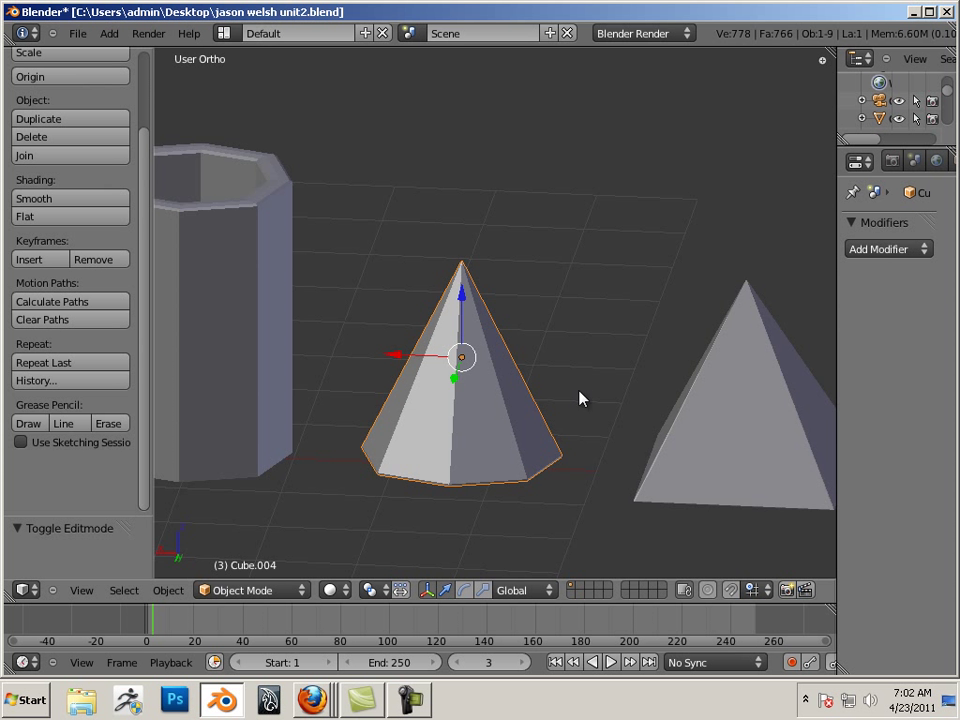
{"action": "middle_click_drag", "start_coordinate": [580, 398], "coordinate": [399, 354], "text": "shift"}
{"action": "right_click", "coordinate": [495, 360]}
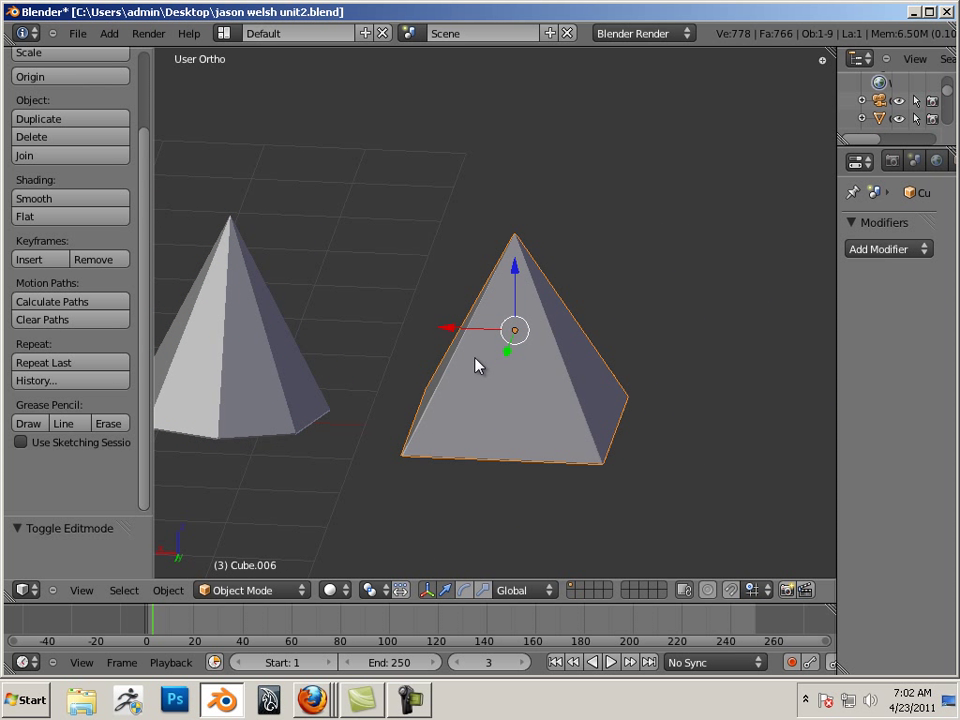
{"action": "scroll", "coordinate": [476, 366], "scroll_direction": "down", "scroll_amount": 2}
{"action": "middle_click_drag", "start_coordinate": [476, 366], "coordinate": [546, 336], "text": "shift"}
{"action": "scroll", "coordinate": [377, 321], "scroll_direction": "down", "scroll_amount": 3}
{"action": "middle_click_drag", "start_coordinate": [377, 321], "coordinate": [538, 326], "text": "shift"}
{"action": "scroll", "coordinate": [290, 325], "scroll_direction": "down", "scroll_amount": 2}
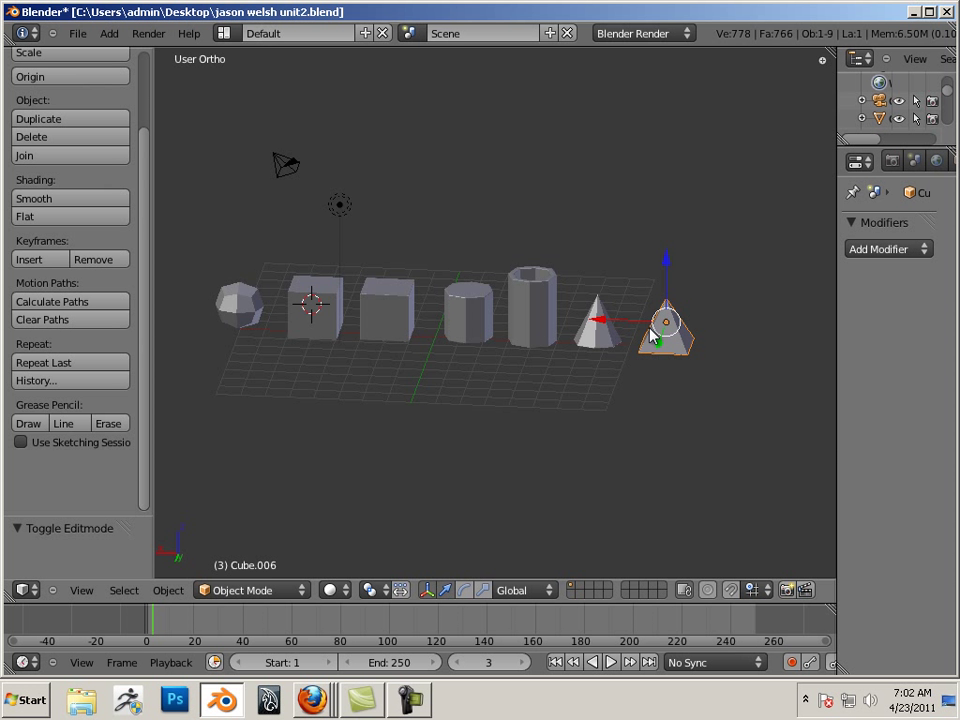
Deselect everything, select the cone and add a Multiresolution modifier to it.
{"action": "scroll", "coordinate": [696, 392], "scroll_direction": "up", "scroll_amount": 4}
{"action": "middle_click_drag", "start_coordinate": [696, 392], "coordinate": [441, 375], "text": "shift"}
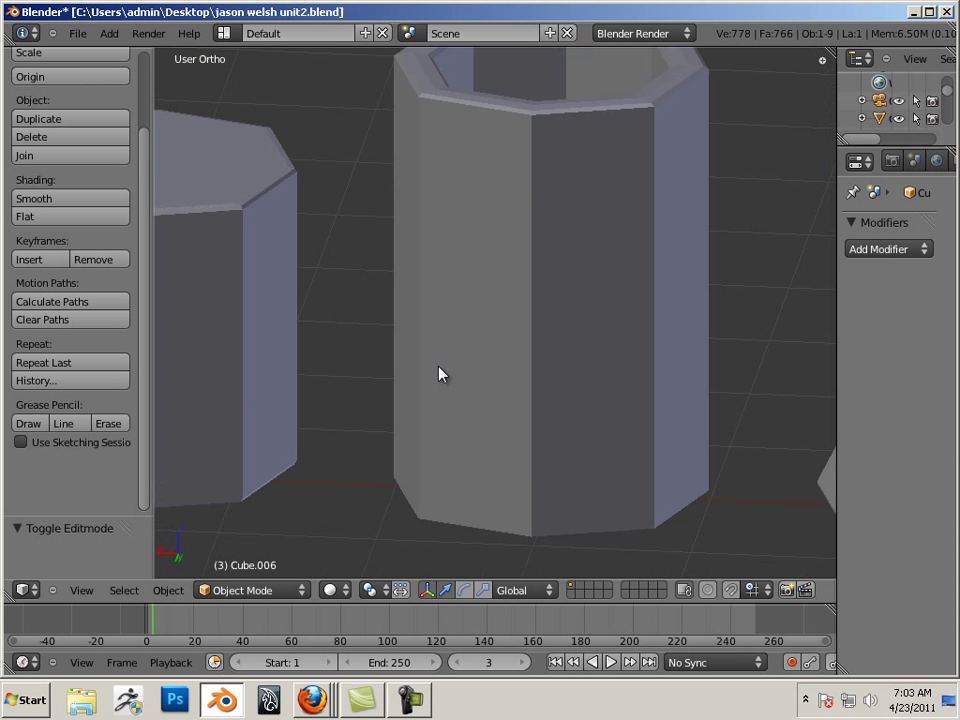
{"action": "scroll", "coordinate": [563, 397], "scroll_direction": "up", "scroll_amount": 1}
{"action": "key", "text": "a"}
{"action": "right_click", "coordinate": [688, 422]}
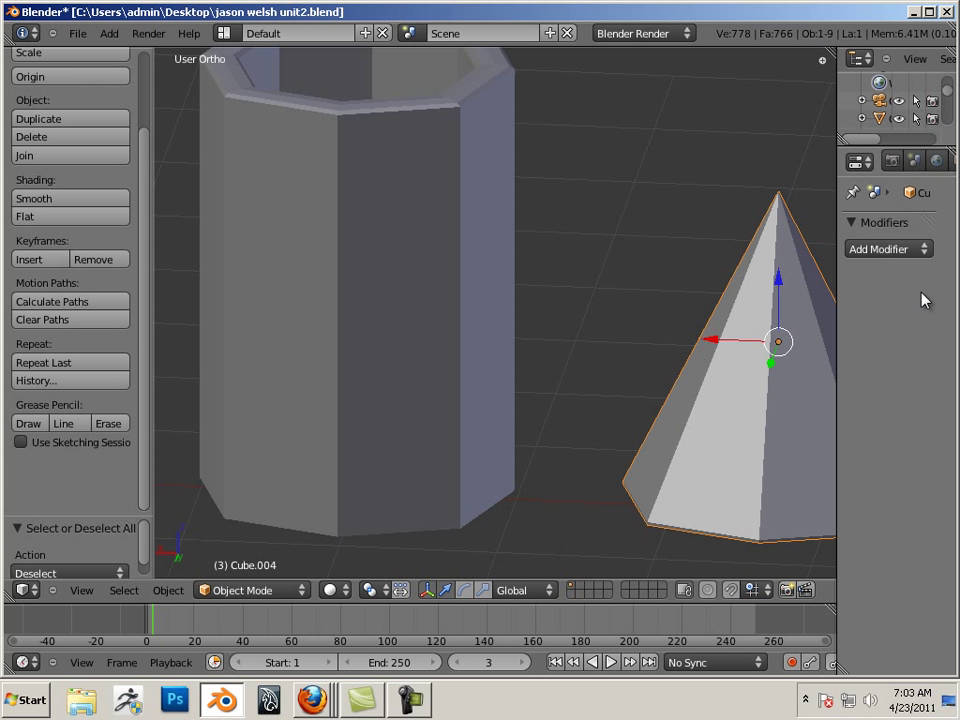
{"action": "left_click", "coordinate": [887, 251]}
{"action": "left_click", "coordinate": [611, 454]}
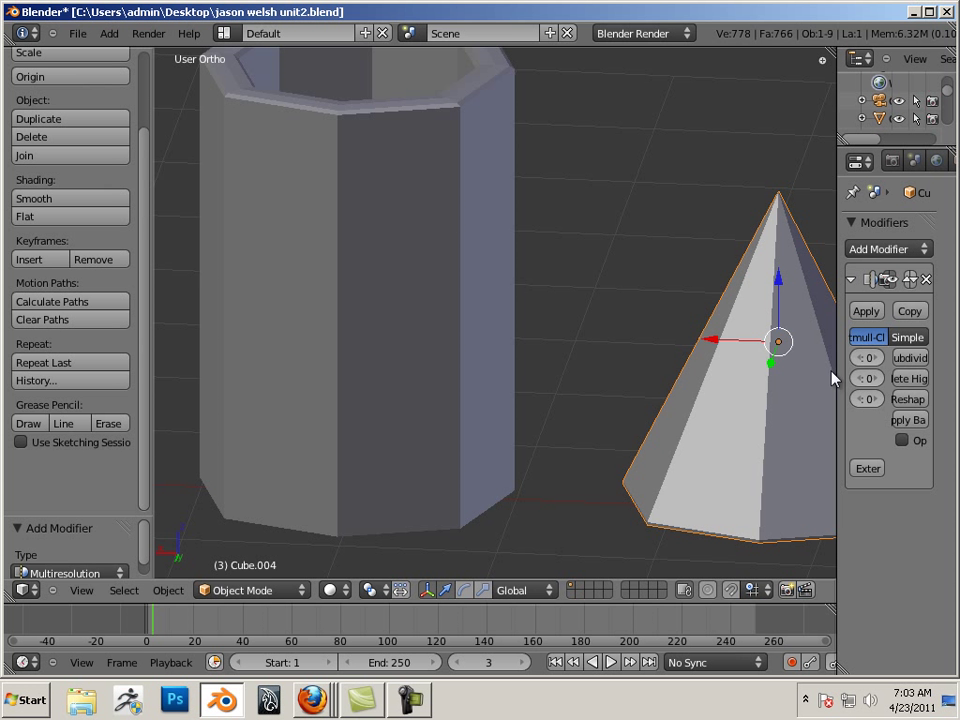
Try one Multiresolution subdivision on the cone, and undo it.
{"action": "left_click", "coordinate": [910, 357]}
{"action": "middle_click_drag", "start_coordinate": [722, 381], "coordinate": [568, 374], "text": "shift"}
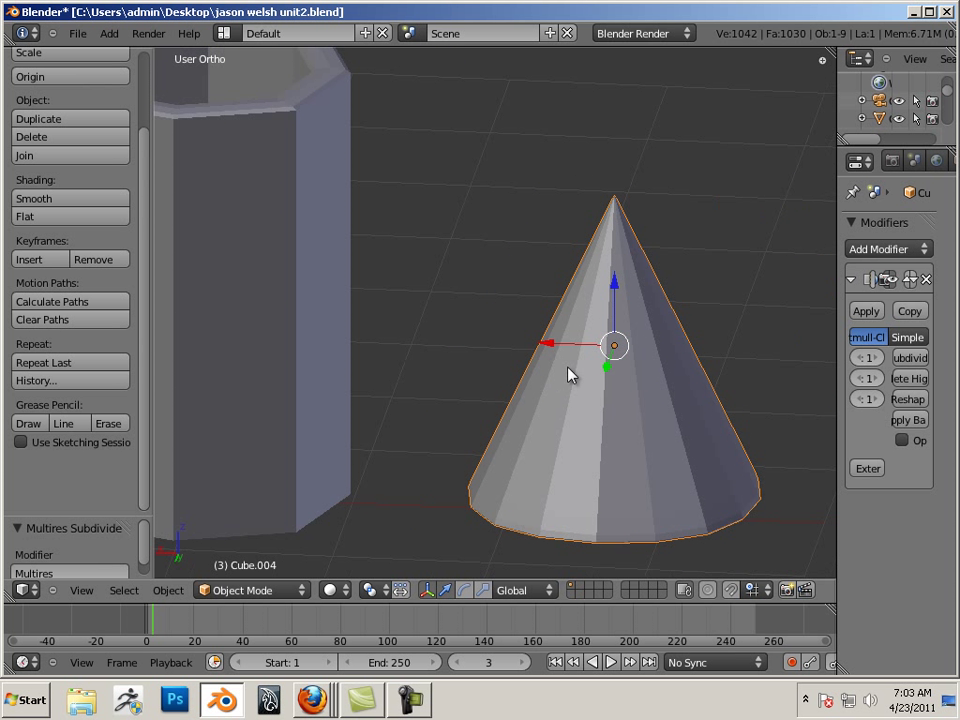
{"action": "key", "text": "ctrl+z"}
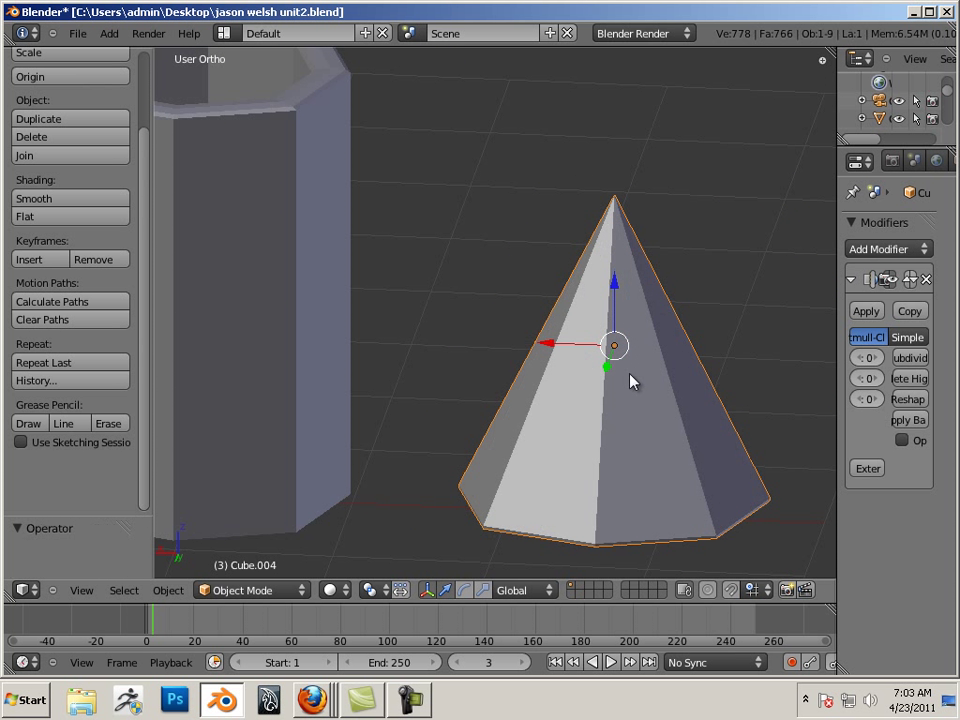
Select the lamp and examine its position relative to the row of shapes from the front and the end.
{"action": "scroll", "coordinate": [590, 380], "scroll_direction": "down", "scroll_amount": 5}
{"action": "scroll", "coordinate": [555, 380], "scroll_direction": "down", "scroll_amount": 5}
{"action": "middle_click_drag", "start_coordinate": [381, 360], "coordinate": [575, 380], "text": "shift"}
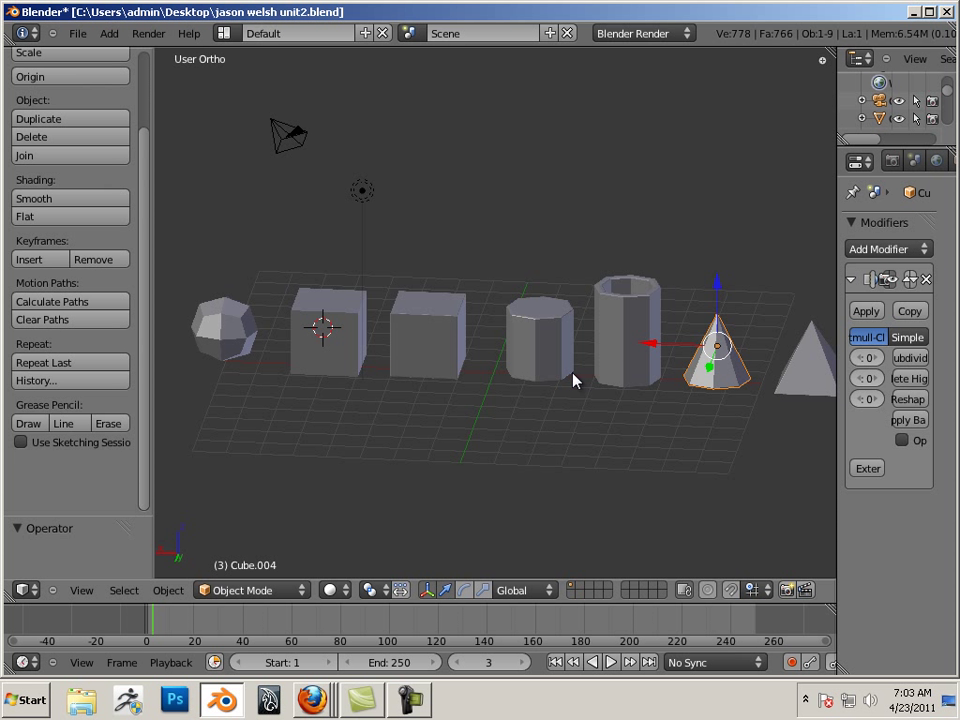
{"action": "right_click", "coordinate": [359, 194]}
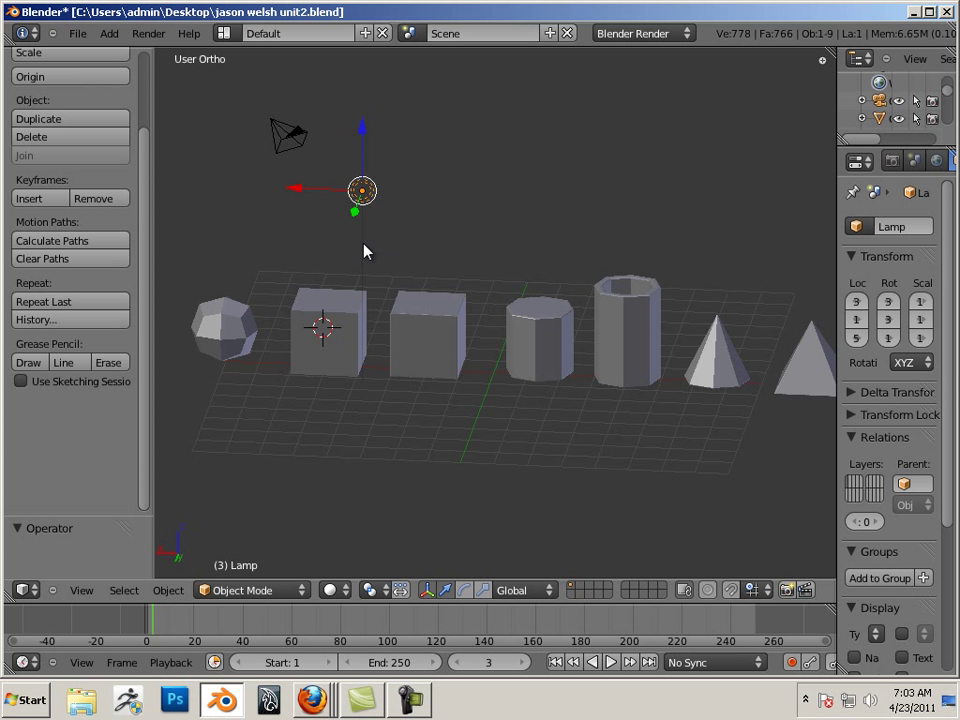
{"action": "middle_click_drag", "start_coordinate": [453, 247], "coordinate": [294, 244]}
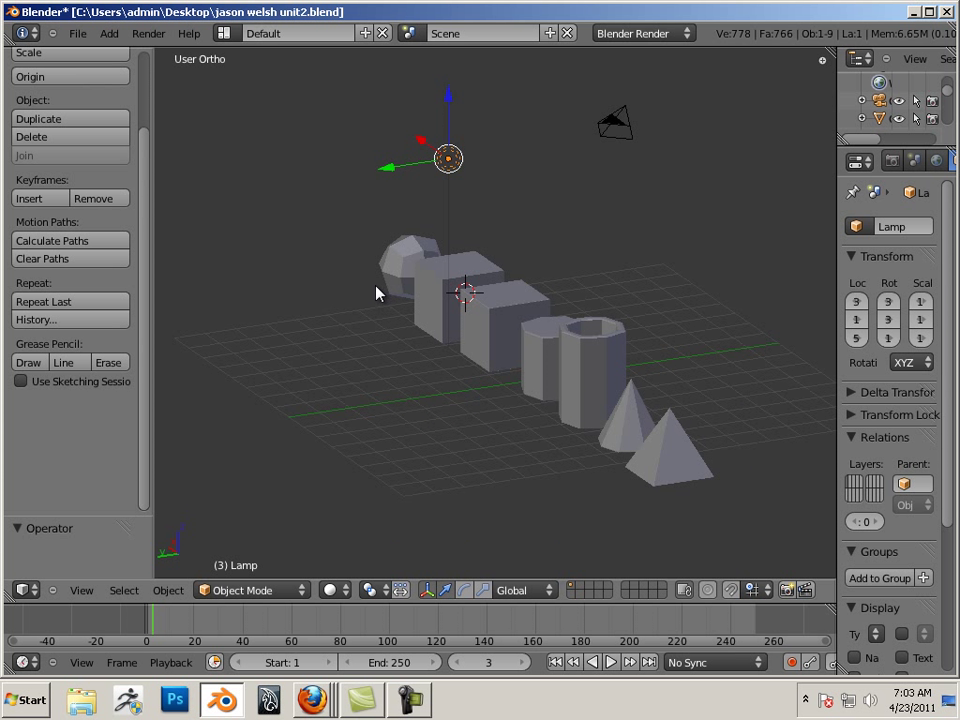
{"action": "middle_click_drag", "start_coordinate": [542, 343], "coordinate": [567, 366], "text": "shift"}
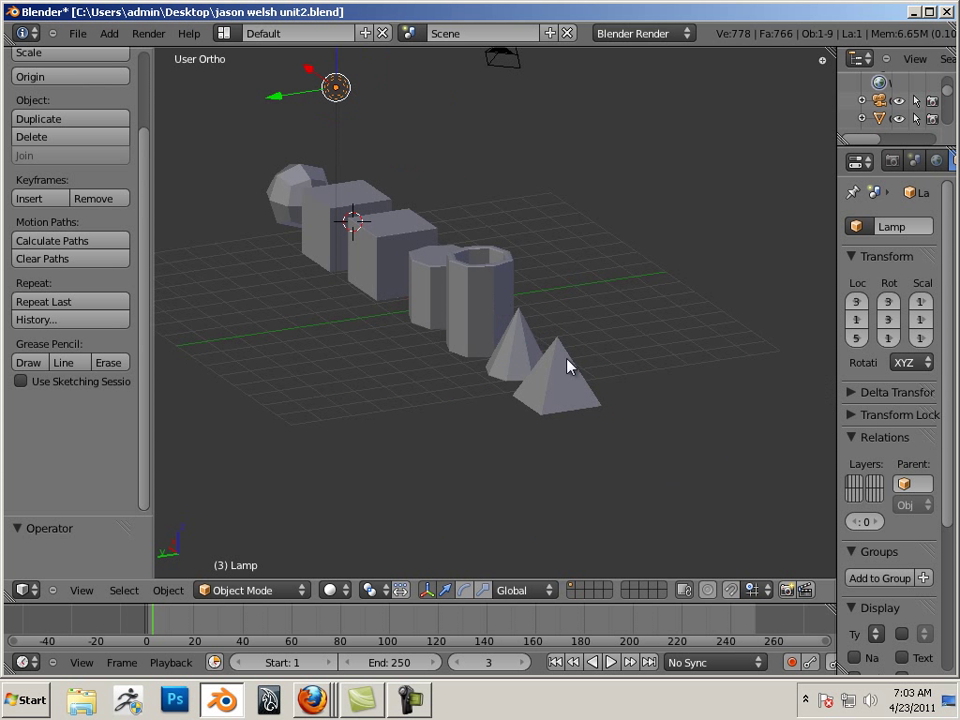
Reselect the cone and apply its Multiresolution modifier without any subdivision levels.
{"action": "right_click", "coordinate": [565, 365]}
{"action": "right_click", "coordinate": [497, 340]}
{"action": "right_click", "coordinate": [520, 346]}
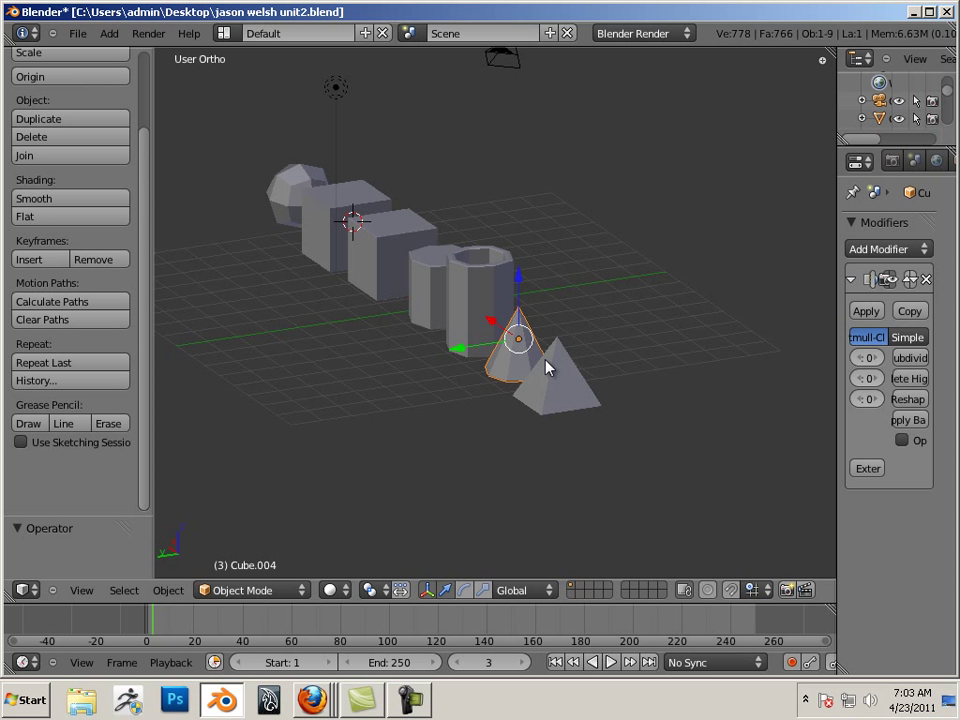
{"action": "scroll", "coordinate": [500, 366], "scroll_direction": "up", "scroll_amount": 5}
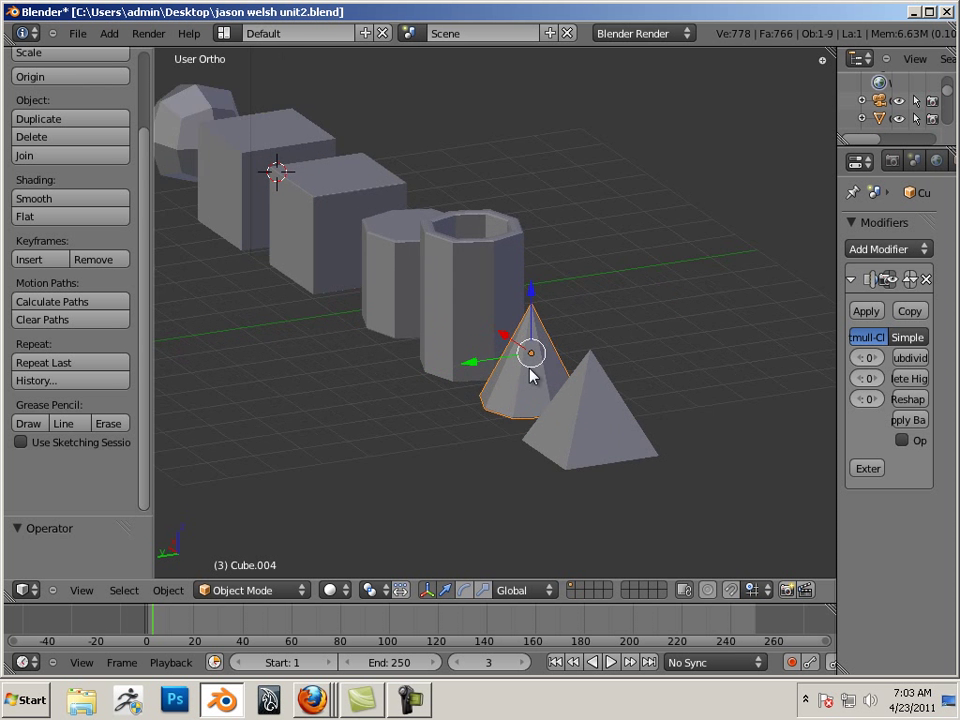
{"action": "left_click", "coordinate": [866, 311]}
{"action": "middle_click_drag", "start_coordinate": [780, 319], "coordinate": [613, 337]}
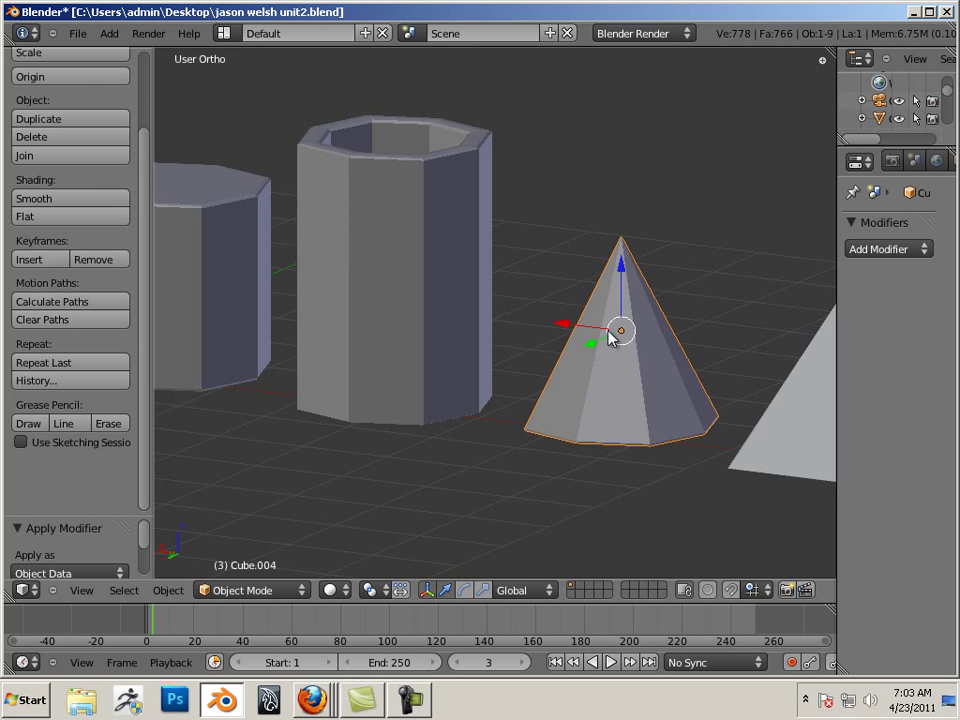
Move the solid cylinder out of the row along the negative Y axis, close to the grid's edge.
{"action": "scroll", "coordinate": [636, 349], "scroll_direction": "down", "scroll_amount": 6}
{"action": "middle_click_drag", "start_coordinate": [382, 313], "coordinate": [503, 373]}
{"action": "right_click", "coordinate": [467, 358]}
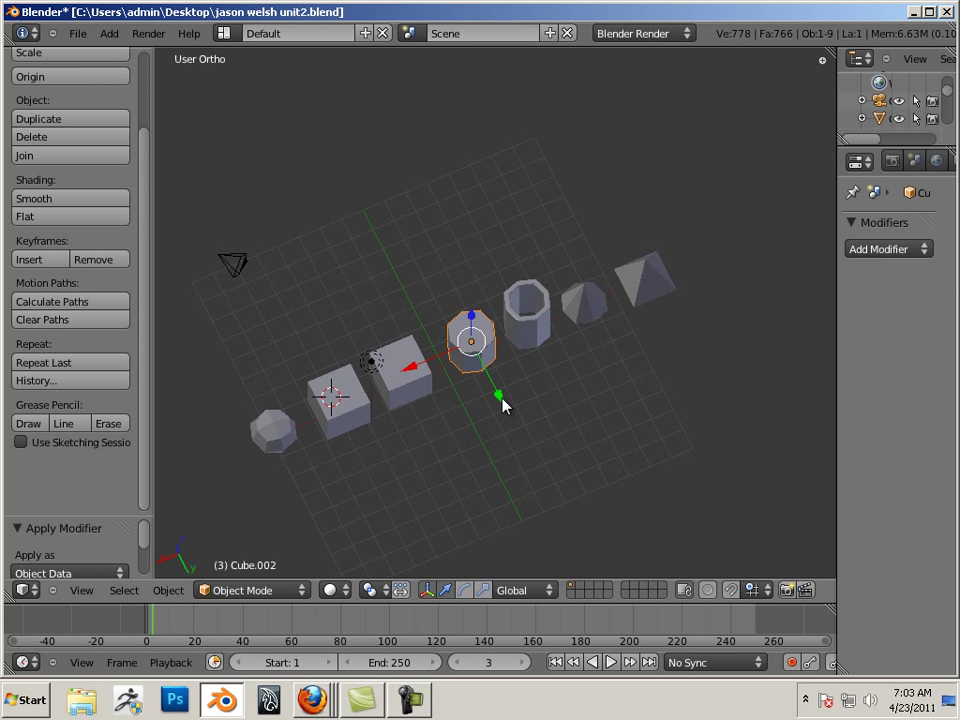
{"action": "left_click_drag", "start_coordinate": [501, 399], "coordinate": [435, 270]}
Move the hollow cylinder along positive Y, the cube nearest the solid cylinder down along Z, and the other cube about 3.08 units along positive X.
{"action": "right_click", "coordinate": [520, 312]}
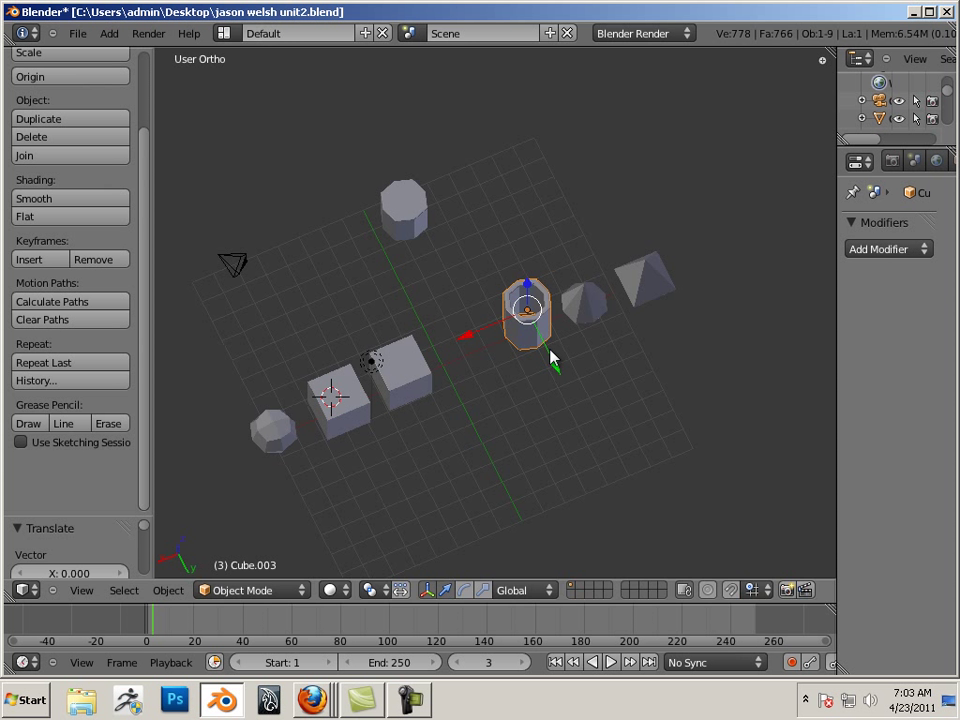
{"action": "left_click_drag", "start_coordinate": [552, 358], "coordinate": [690, 462]}
{"action": "right_click", "coordinate": [428, 379]}
{"action": "left_click_drag", "start_coordinate": [401, 354], "coordinate": [400, 428]}
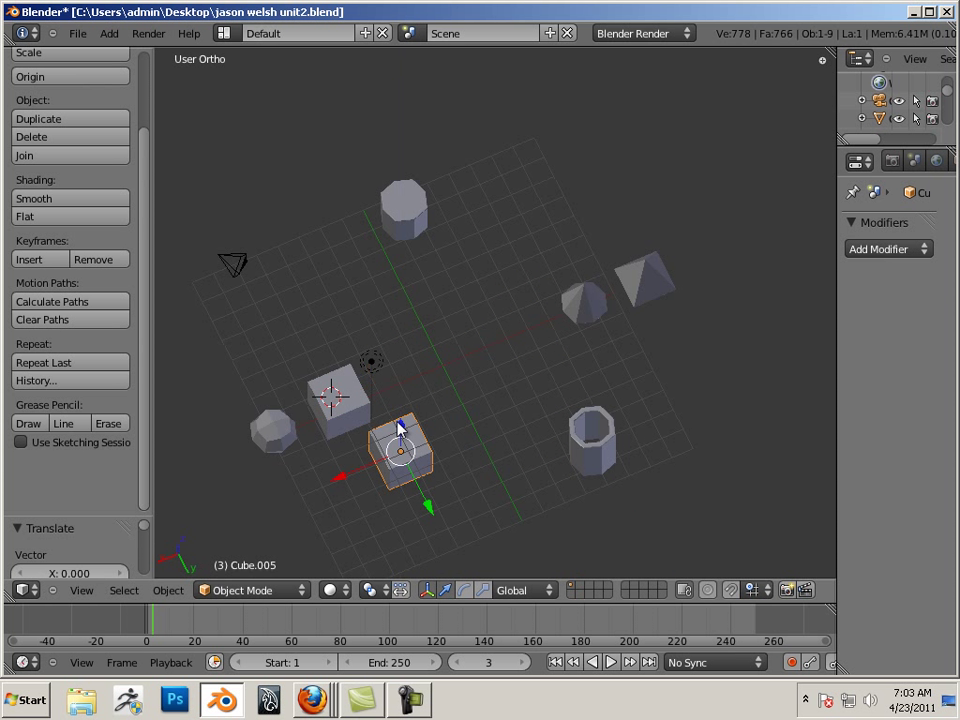
{"action": "right_click", "coordinate": [336, 392]}
{"action": "left_click_drag", "start_coordinate": [318, 404], "coordinate": [251, 424]}
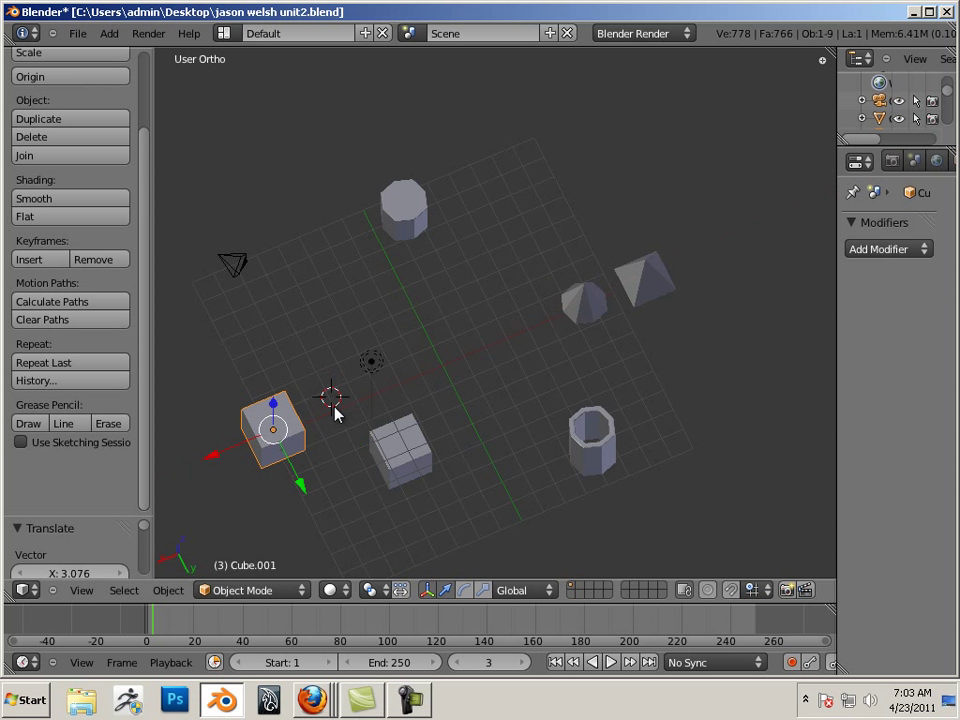
Undo the moves of both cubes, the hollow cylinder and the solid cylinder.
{"action": "key", "text": "ctrl+z"}
{"action": "key", "text": "ctrl+z"}
{"action": "key", "text": "ctrl+z"}
{"action": "key", "text": "ctrl+z"}
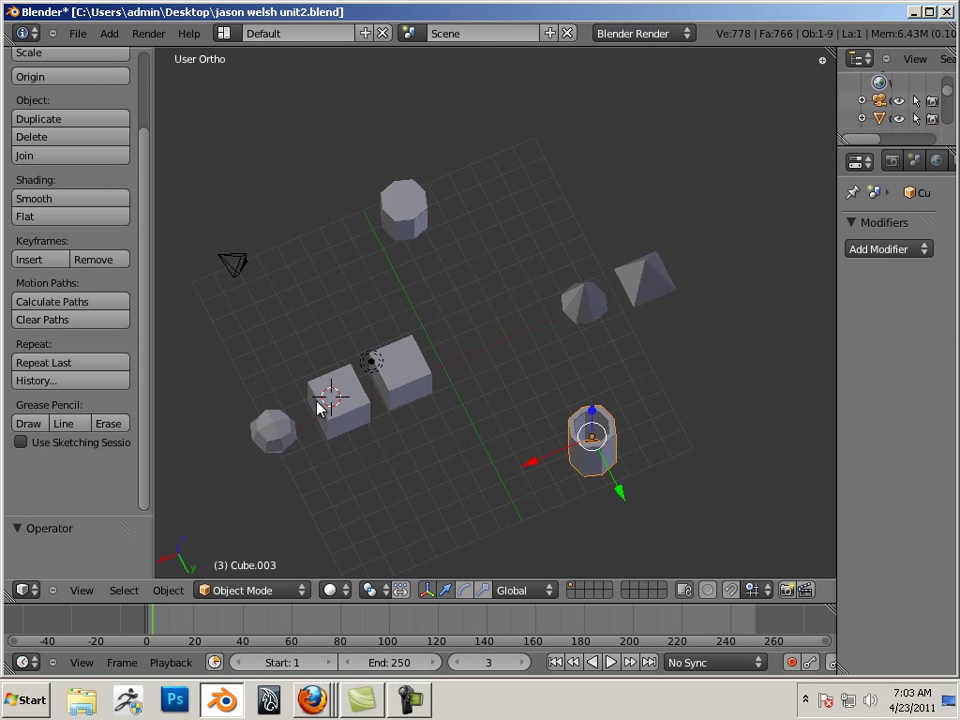
{"action": "key", "text": "ctrl+z"}
{"action": "key", "text": "ctrl+z"}
{"action": "key", "text": "ctrl+z"}
Move the sphere about 0.14 units along the negative Y axis to line it up with the row of shapes.
{"action": "middle_click_drag", "start_coordinate": [317, 378], "coordinate": [310, 295]}
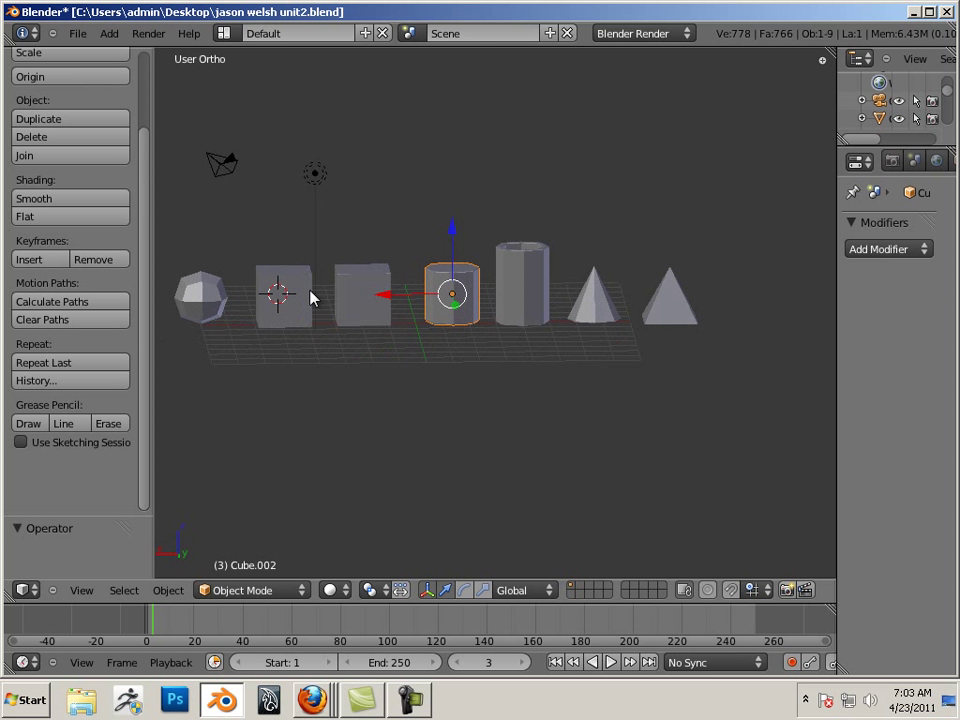
{"action": "key", "text": "KP_1"}
{"action": "key", "text": "KP_3"}
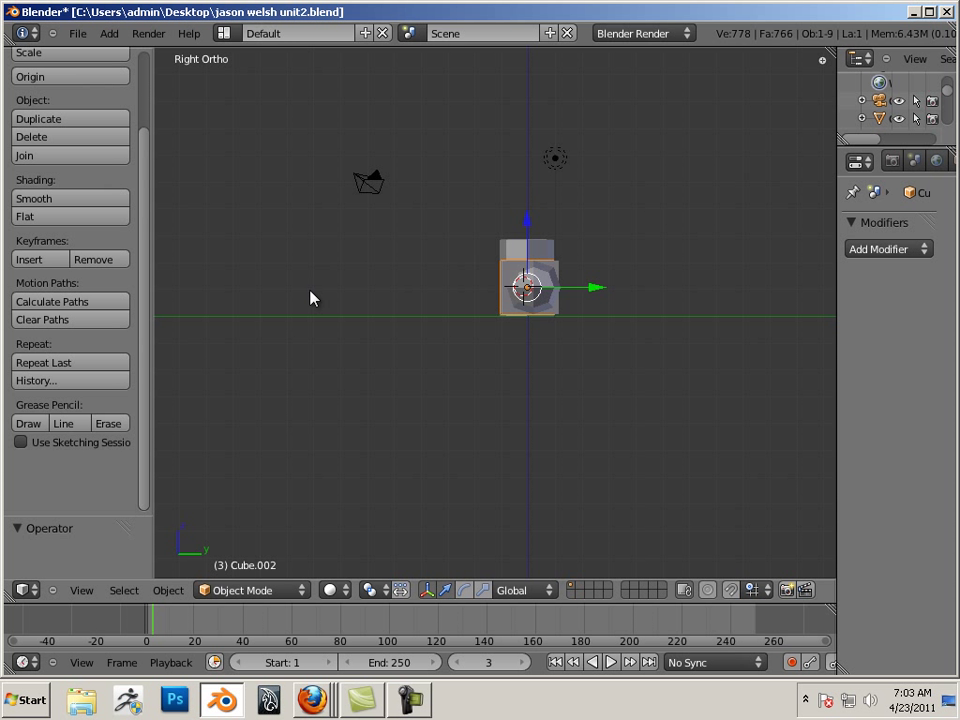
{"action": "key", "text": "KP_7"}
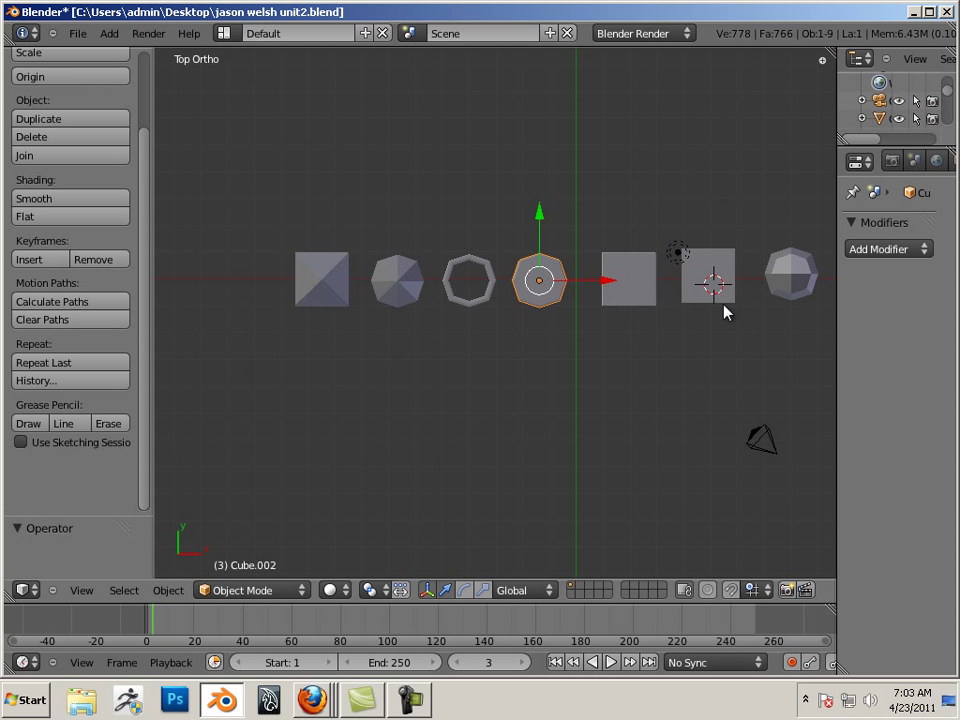
{"action": "right_click", "coordinate": [792, 278]}
{"action": "key", "text": "g"}
{"action": "key", "text": "y"}
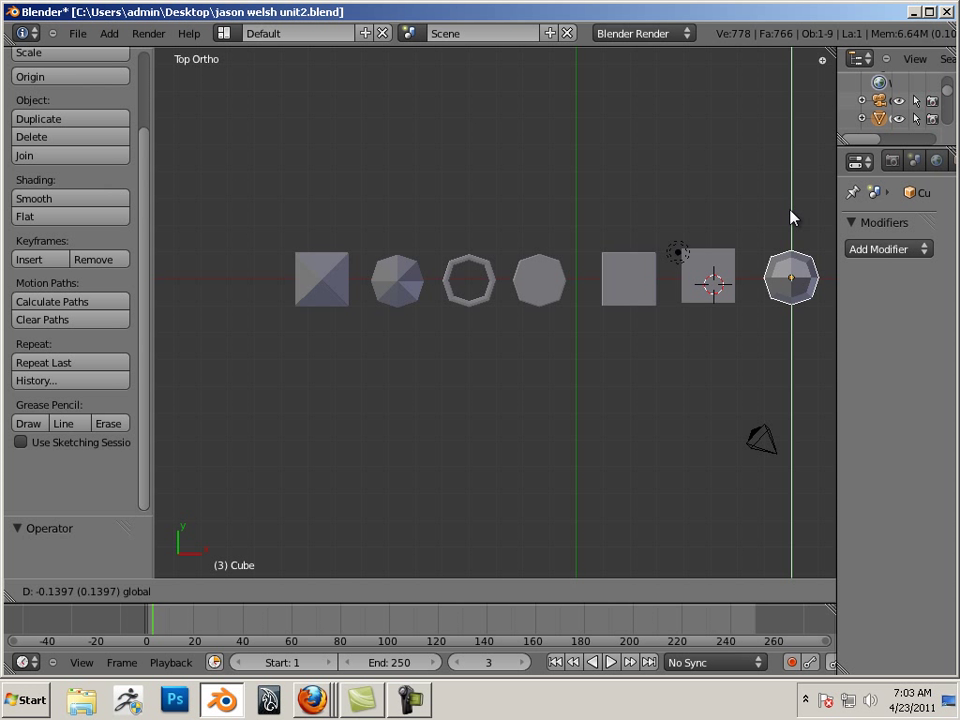
{"action": "left_click", "coordinate": [791, 219]}
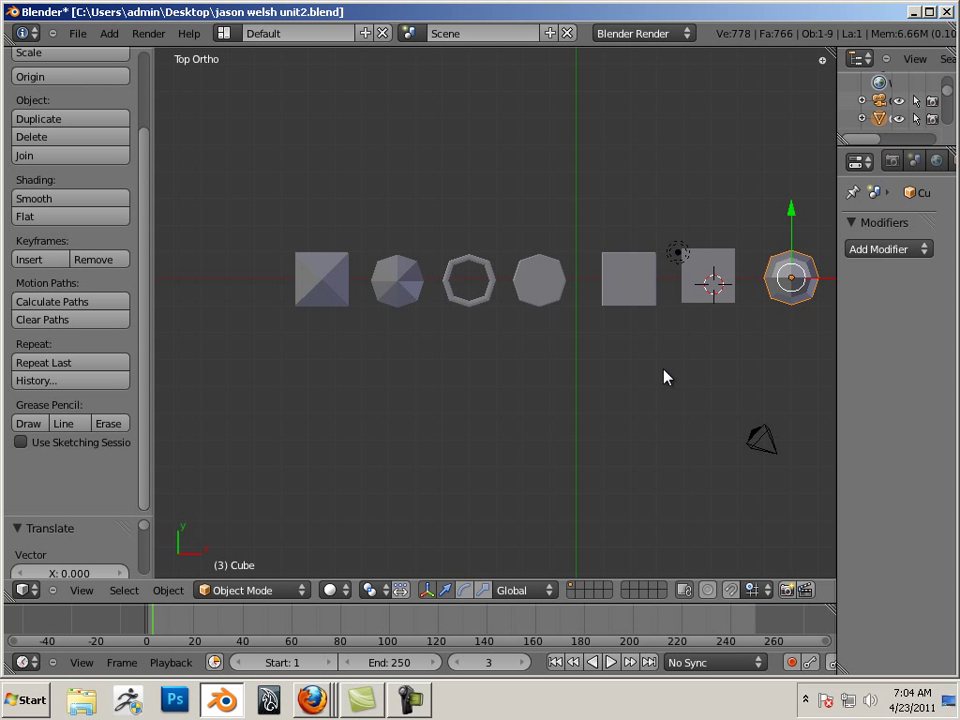
{"action": "key", "text": "KP_1"}
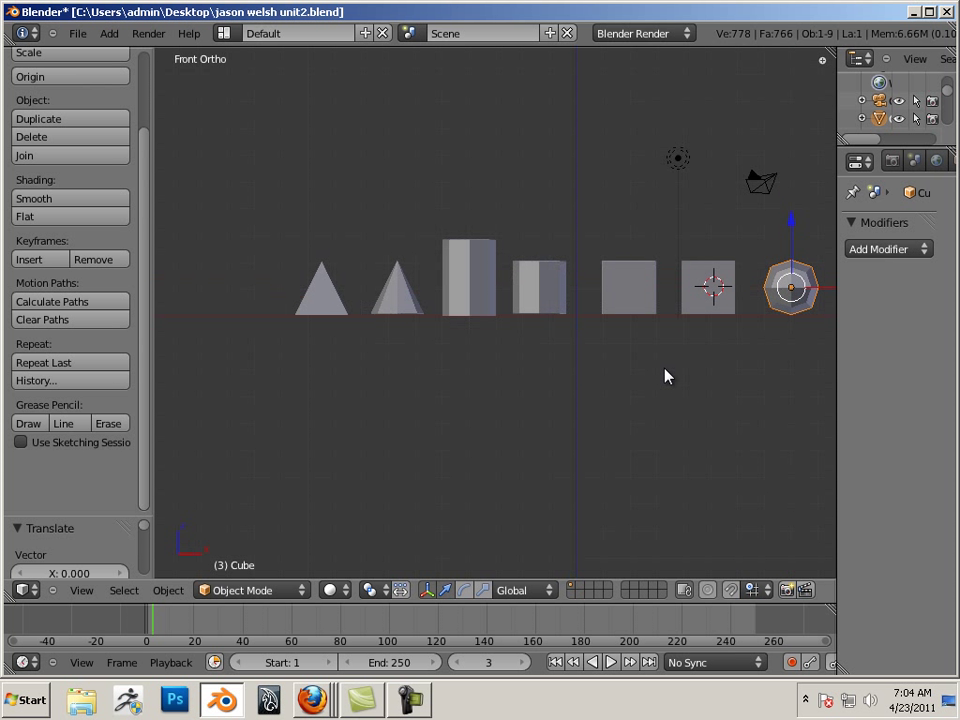
Examine the row at an angle, selecting the shapes one after another out to the pyramid and back to the hollow cylinder.
{"action": "middle_click_drag", "start_coordinate": [714, 364], "coordinate": [452, 375]}
{"action": "scroll", "coordinate": [497, 441], "scroll_direction": "up", "scroll_amount": 1}
{"action": "scroll", "coordinate": [510, 449], "scroll_direction": "up", "scroll_amount": 2}
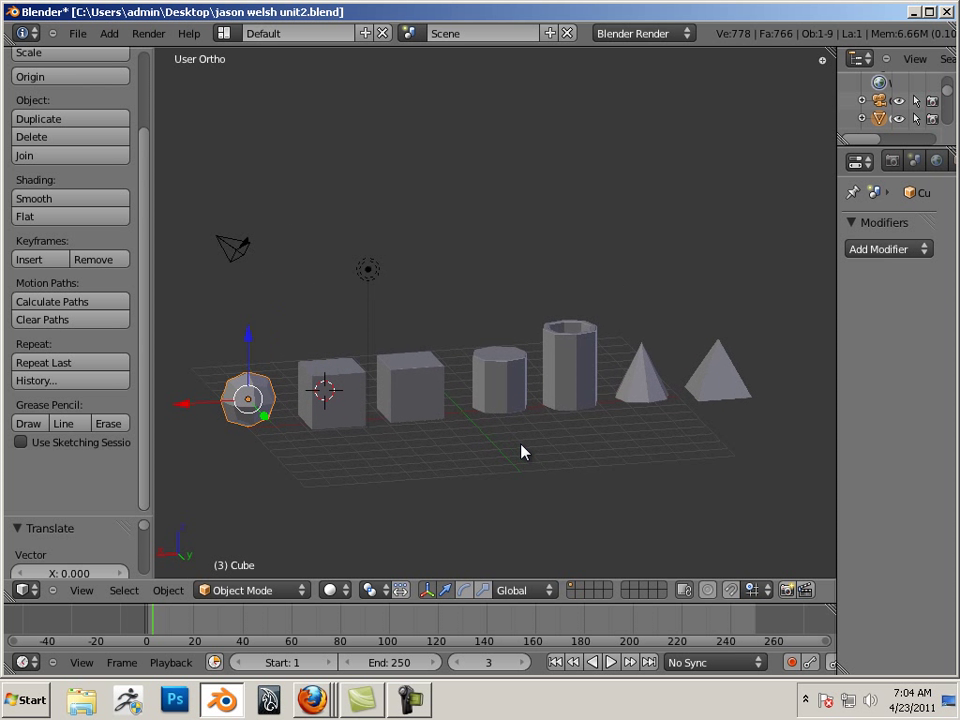
{"action": "middle_click_drag", "start_coordinate": [521, 453], "coordinate": [523, 424]}
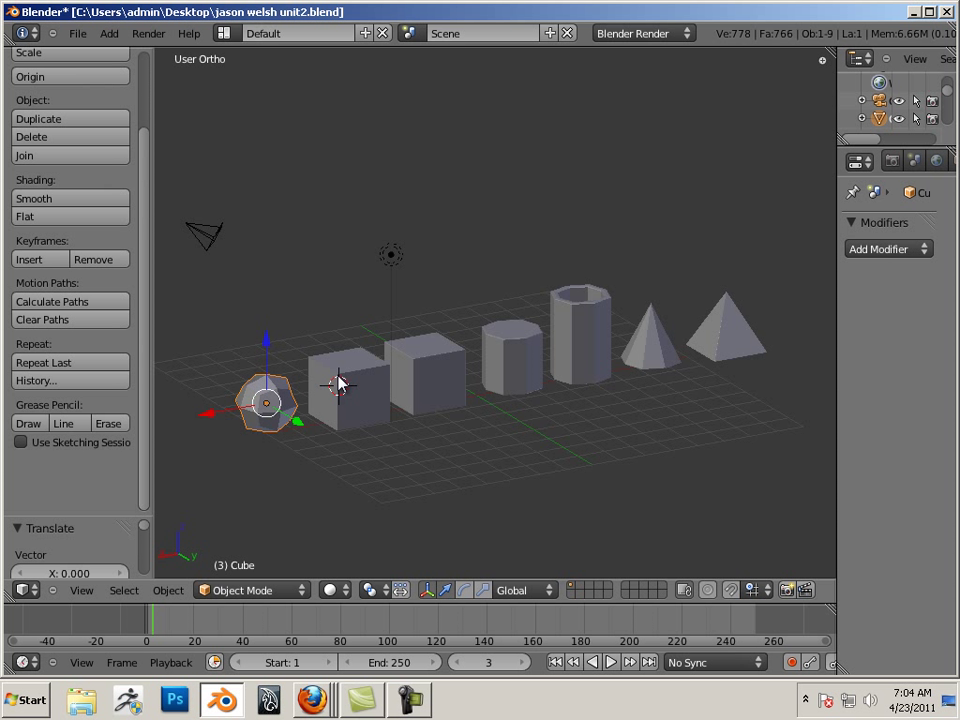
{"action": "right_click", "coordinate": [328, 424]}
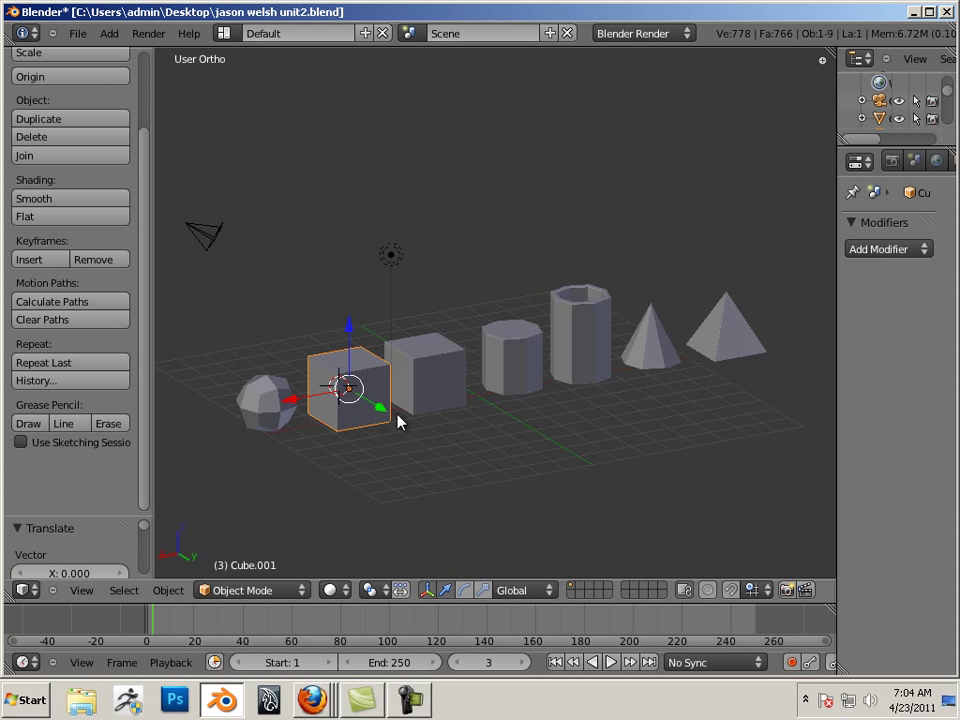
{"action": "right_click", "coordinate": [472, 402]}
{"action": "right_click", "coordinate": [518, 402]}
{"action": "right_click", "coordinate": [579, 383]}
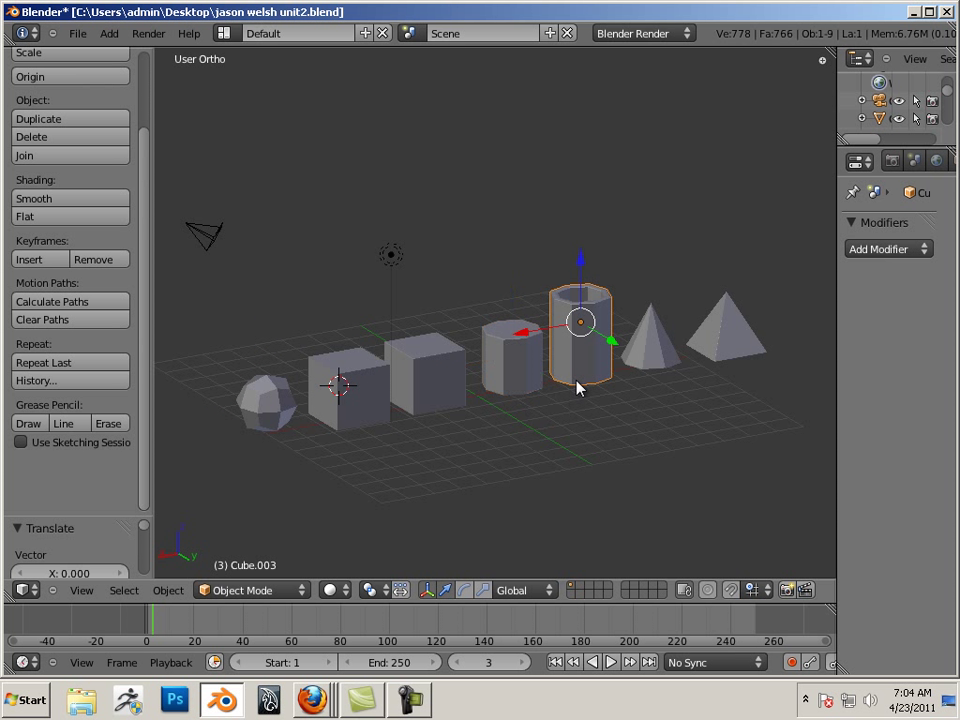
{"action": "right_click", "coordinate": [651, 370]}
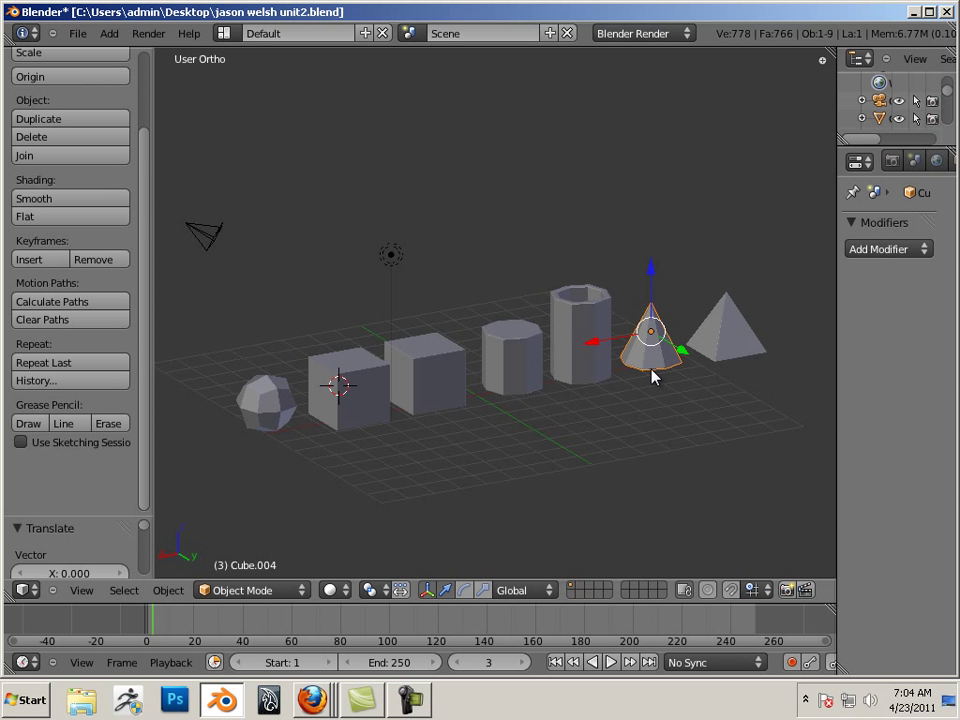
{"action": "right_click", "coordinate": [711, 368]}
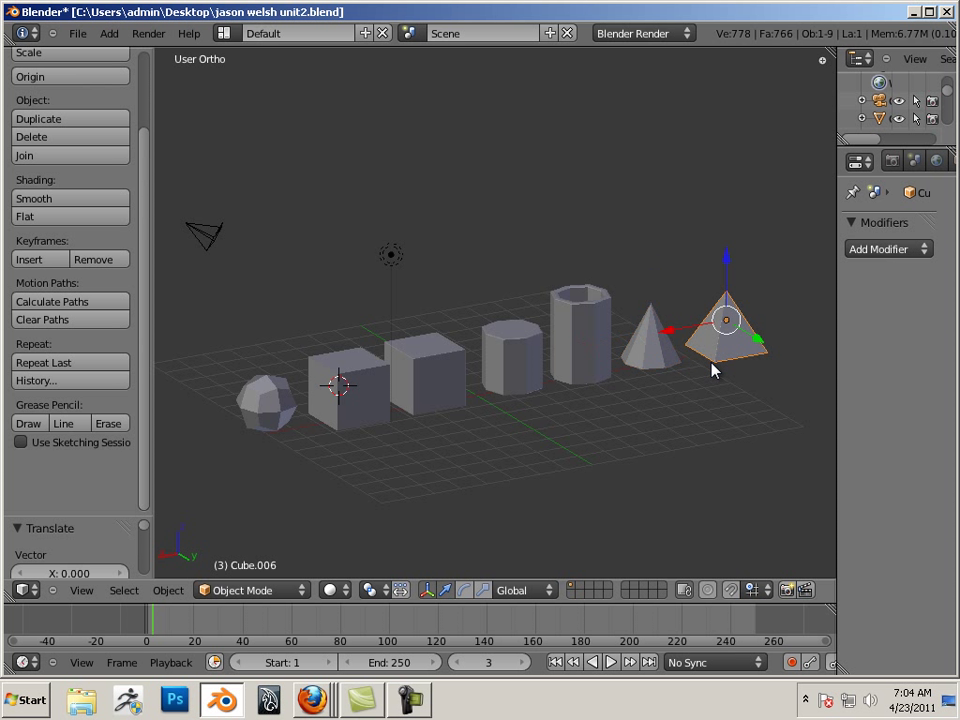
{"action": "right_click", "coordinate": [638, 368]}
{"action": "right_click", "coordinate": [589, 380]}
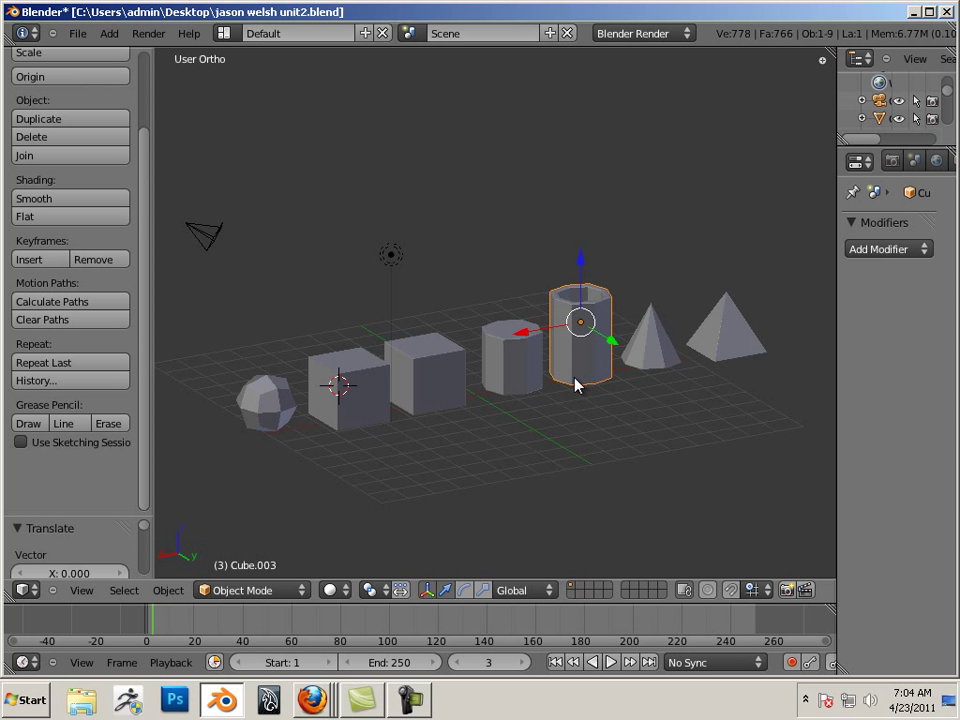
Move the solid cylinder about 0.21 units along the positive X axis, away from the hollow cylinder.
{"action": "right_click", "coordinate": [523, 390]}
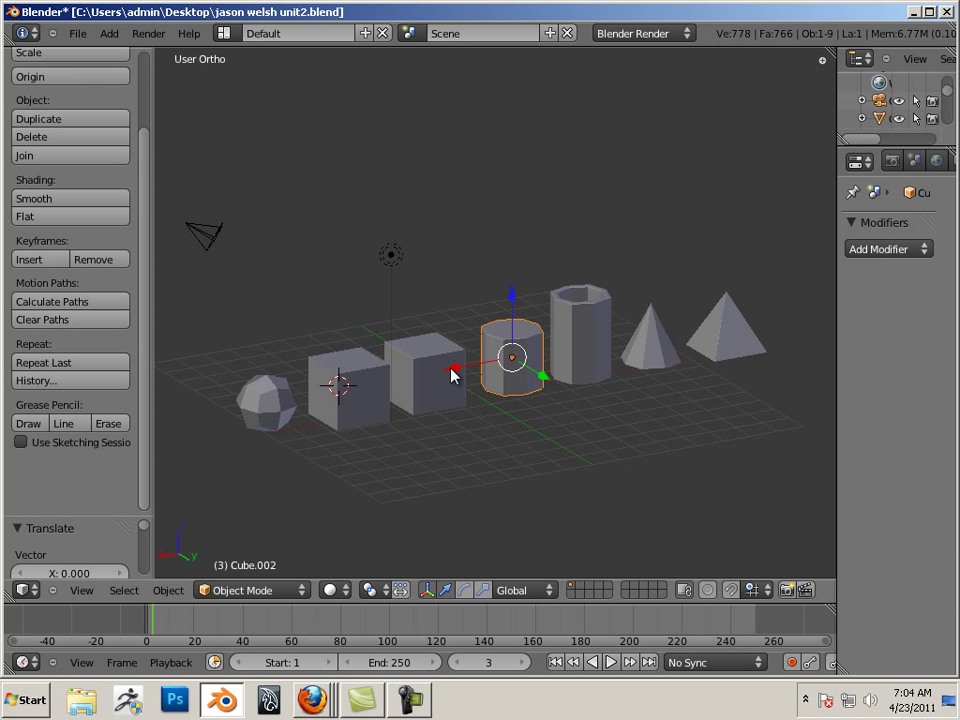
{"action": "left_click_drag", "start_coordinate": [452, 379], "coordinate": [446, 376]}
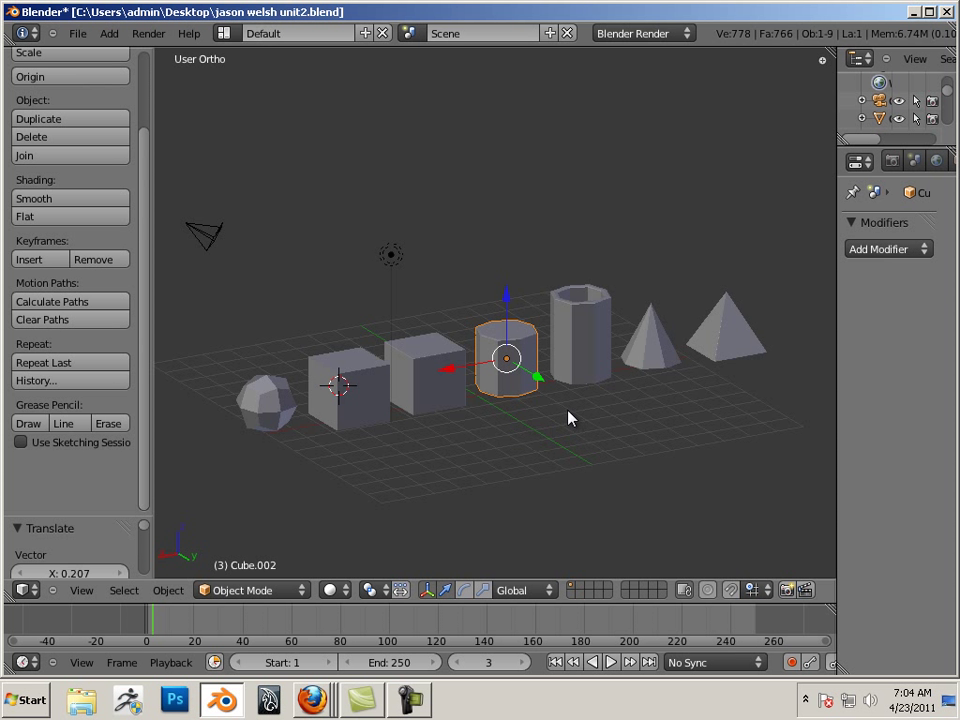
{"action": "middle_click_drag", "start_coordinate": [568, 418], "coordinate": [512, 447]}
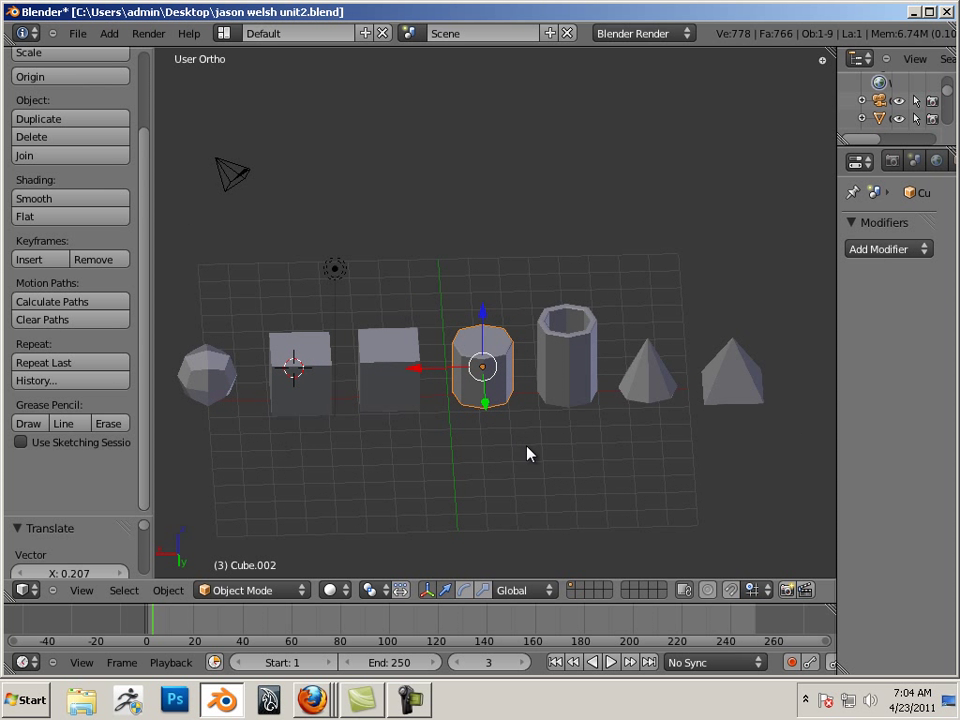
{"action": "scroll", "coordinate": [505, 453], "scroll_direction": "down", "scroll_amount": 1}
Clear the selection and box-select the whole row of shapes.
{"action": "key", "text": "a"}
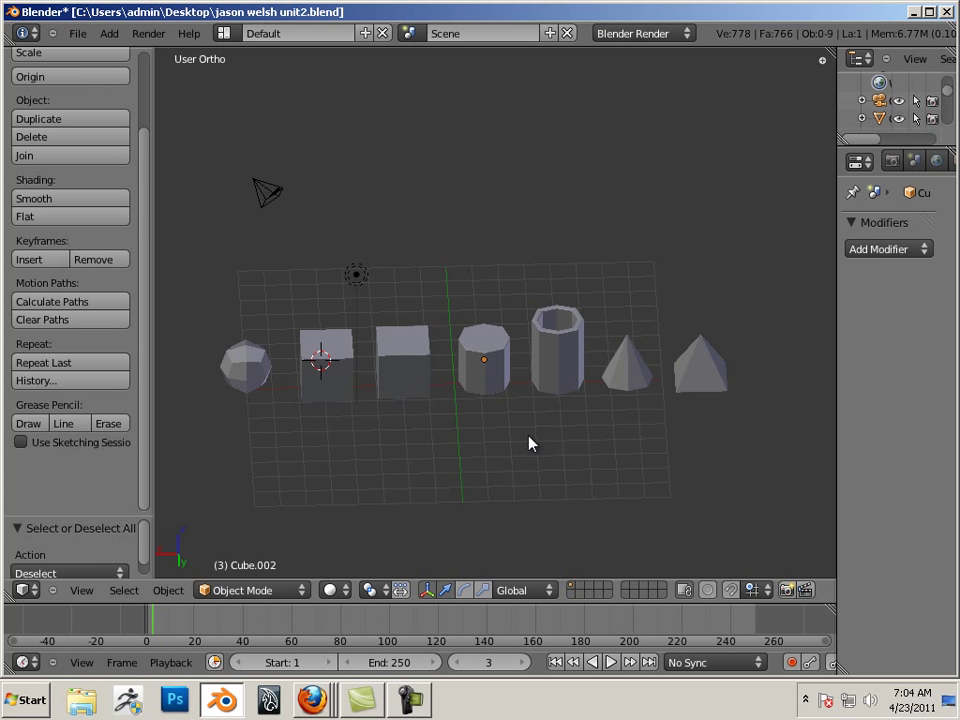
{"action": "middle_click_drag", "start_coordinate": [530, 440], "coordinate": [525, 440], "text": "shift"}
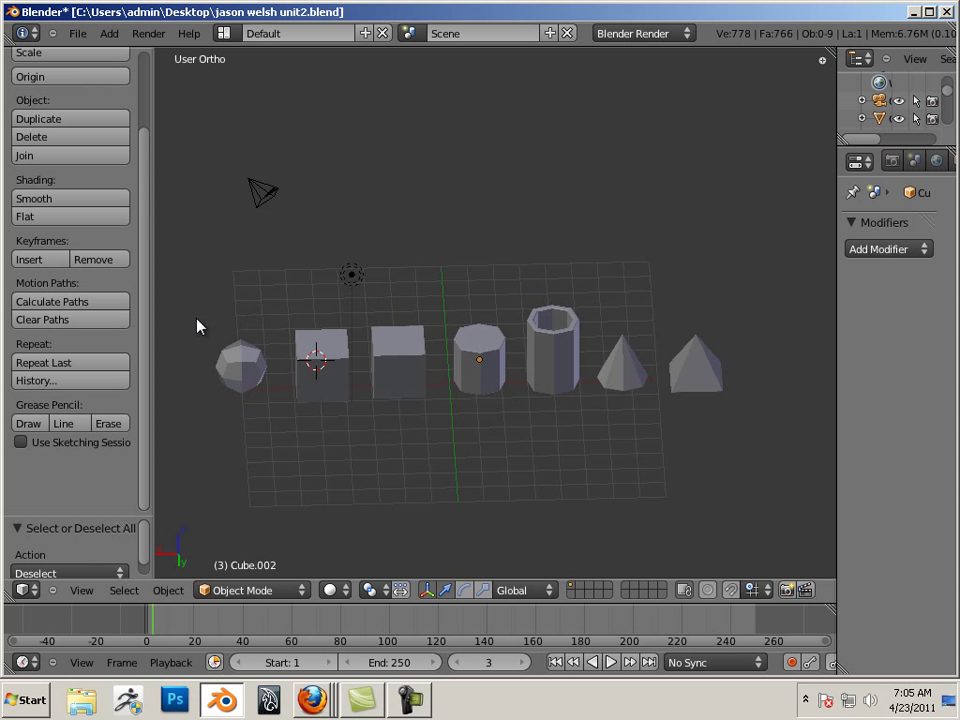
{"action": "key", "text": "b"}
{"action": "left_click_drag", "start_coordinate": [197, 326], "coordinate": [739, 478]}
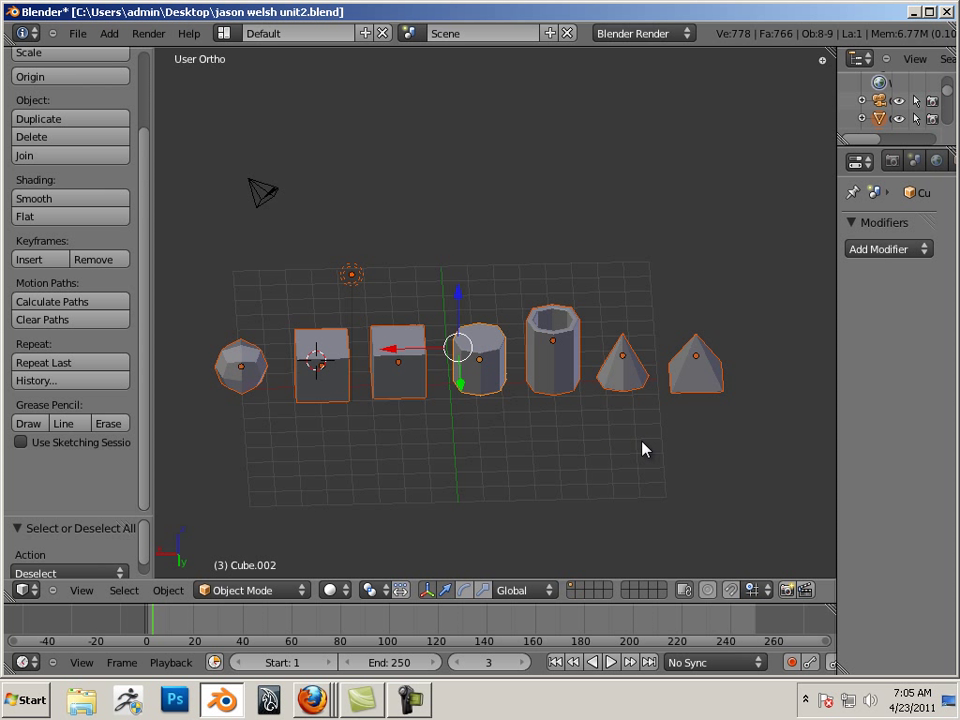
Select only the lamp and move it up along Z, along negative Y, and about 0.47 units along positive X.
{"action": "right_click", "coordinate": [353, 280]}
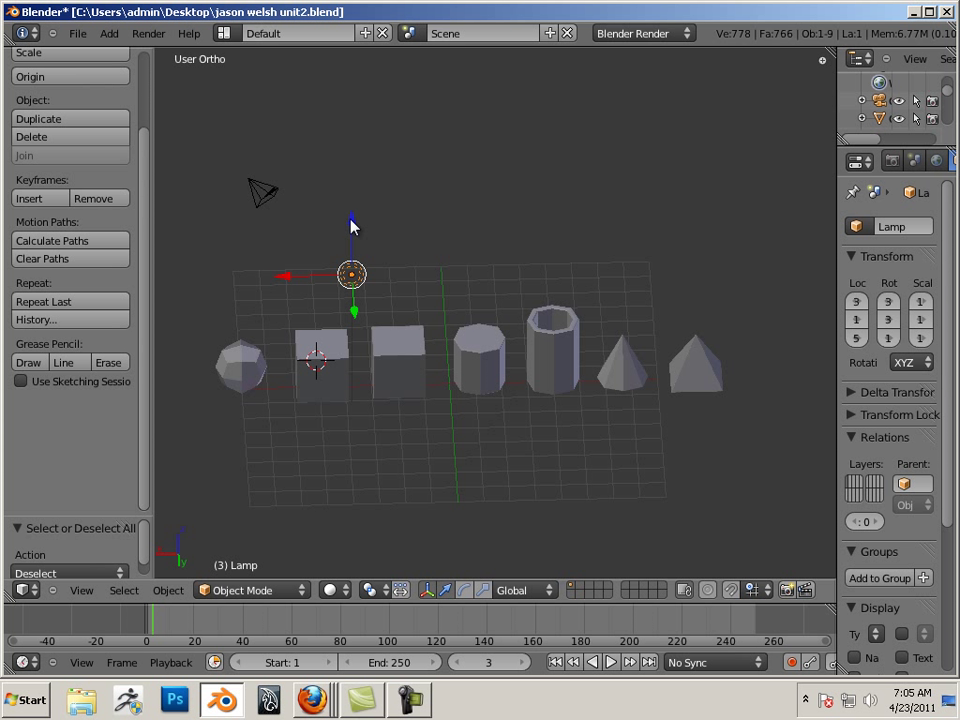
{"action": "left_click_drag", "start_coordinate": [353, 224], "coordinate": [352, 205]}
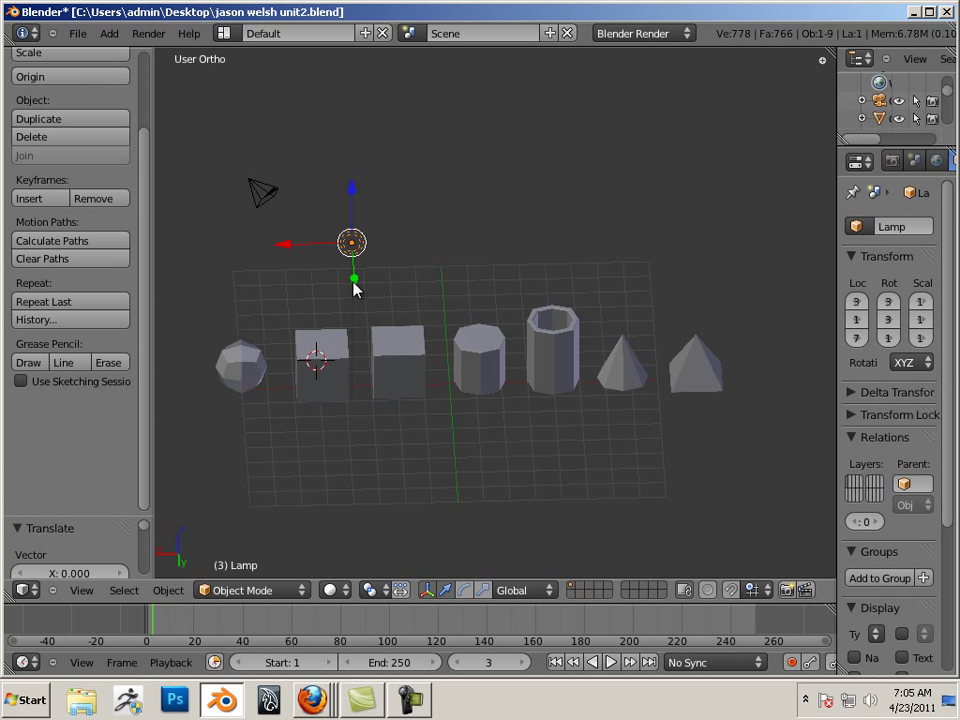
{"action": "left_click_drag", "start_coordinate": [356, 285], "coordinate": [330, 257]}
{"action": "left_click_drag", "start_coordinate": [283, 229], "coordinate": [270, 228]}
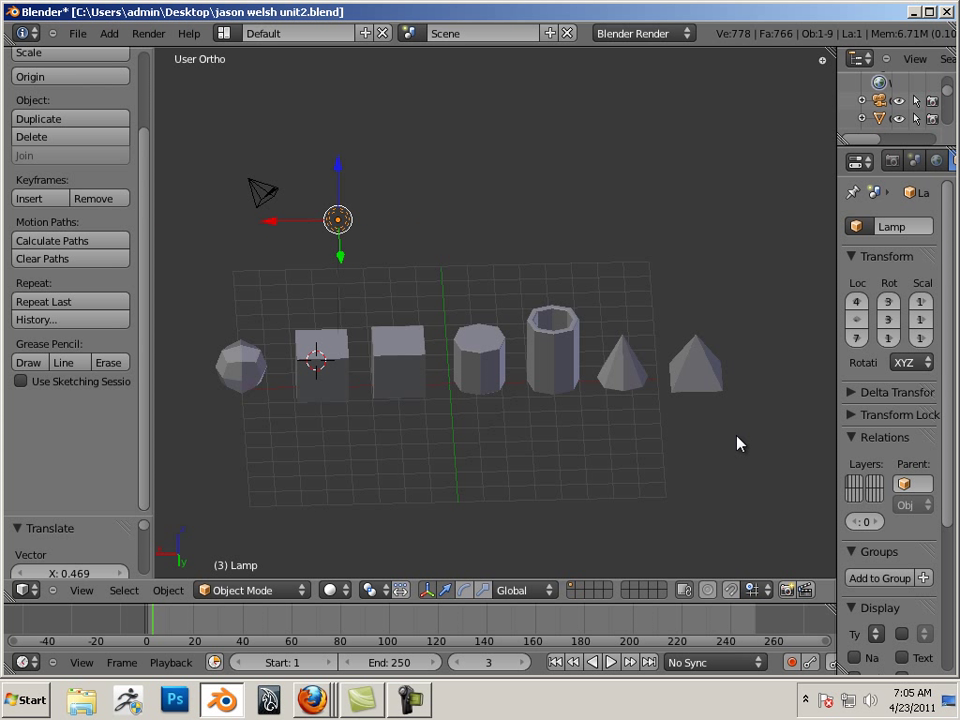